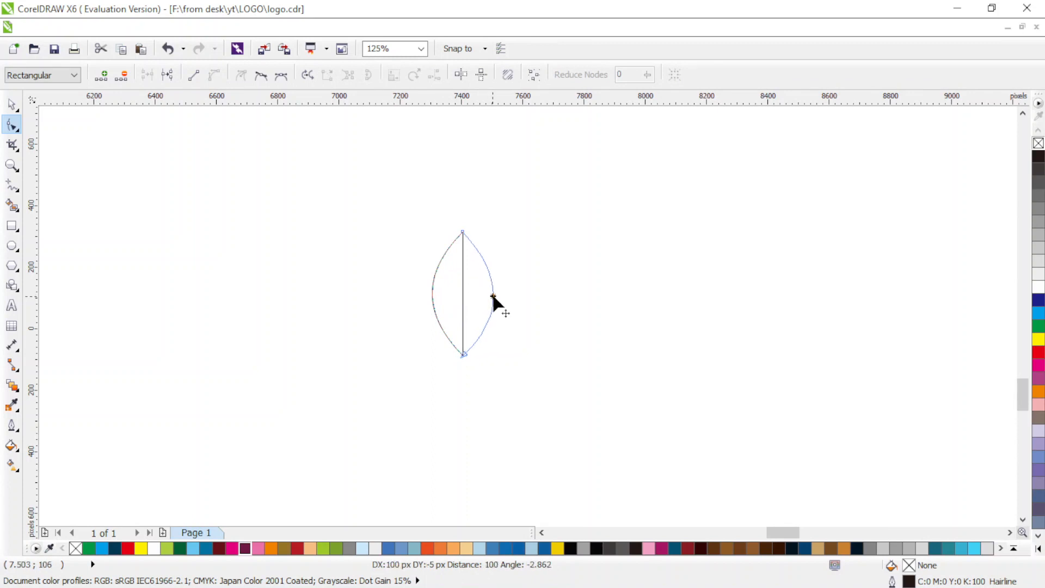
Shape the leaf's two sides into symmetrical outward curves with the node handles, and stretch the leaf to about 510 px high
left_click_drag(422, 272, 415, 274)
left_click_drag(509, 277, 510, 273)
left_click_drag(510, 312, 512, 321)
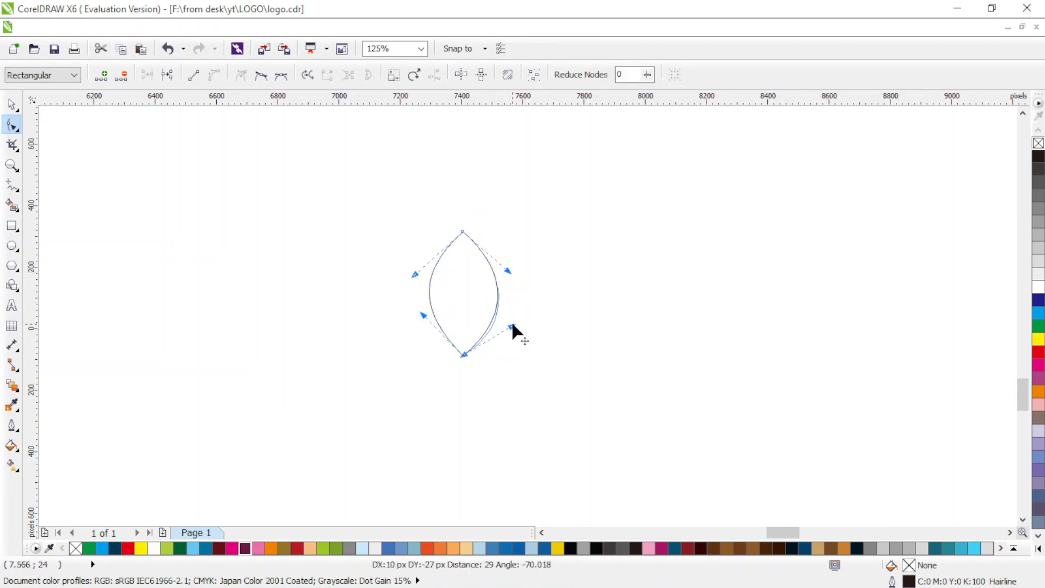
left_click_drag(427, 317, 421, 323)
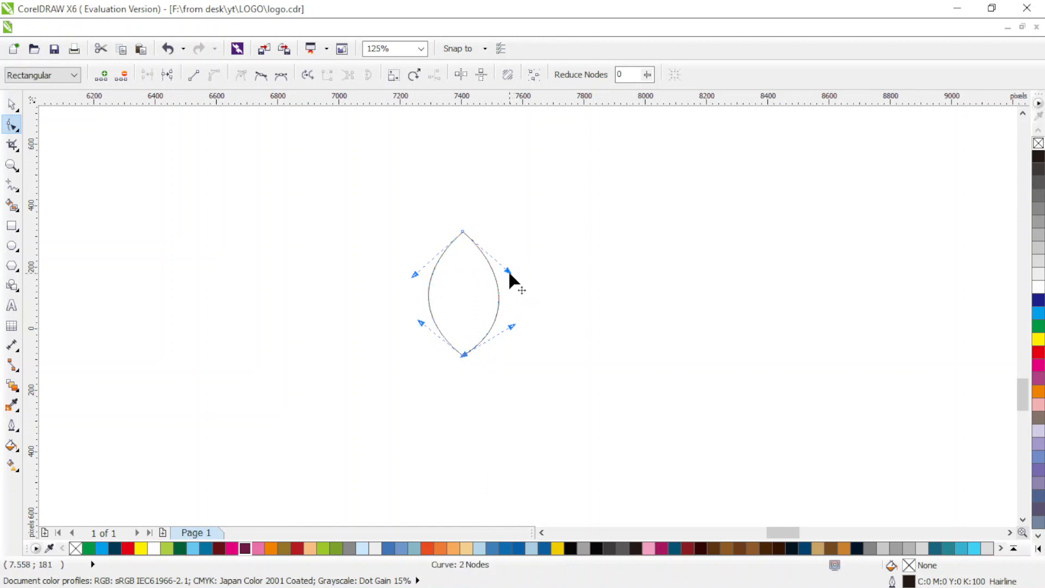
left_click_drag(508, 270, 508, 269)
left_click_drag(419, 323, 424, 326)
left_click_drag(512, 327, 507, 323)
left_click_drag(510, 270, 507, 269)
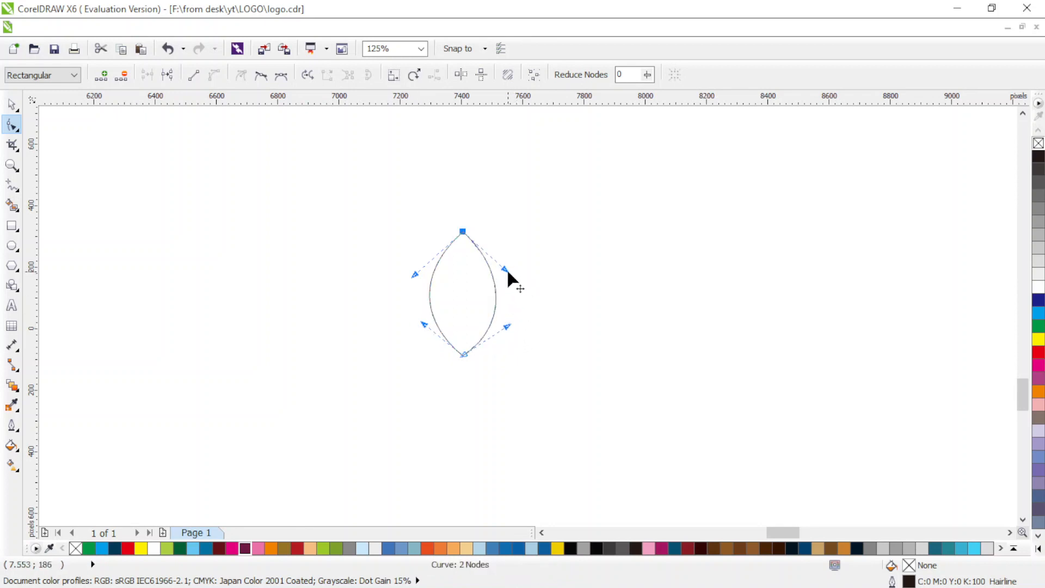
left_click(11, 104)
left_click_drag(462, 226, 462, 193)
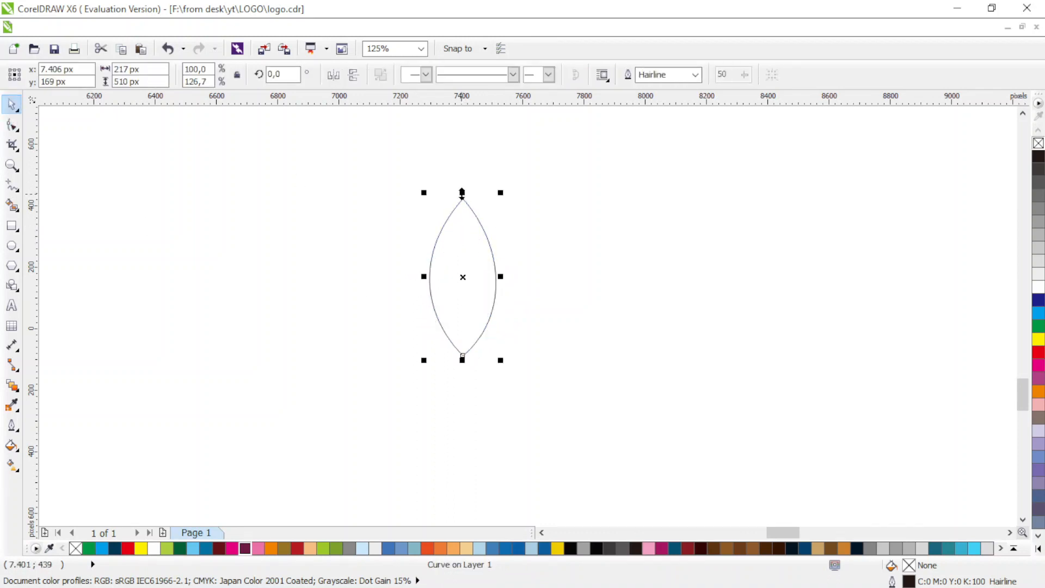
Rotate the leaf to about 22.3° and add a copy rotated to about 47.3°, joined to the first at the lower tip
left_click(467, 240)
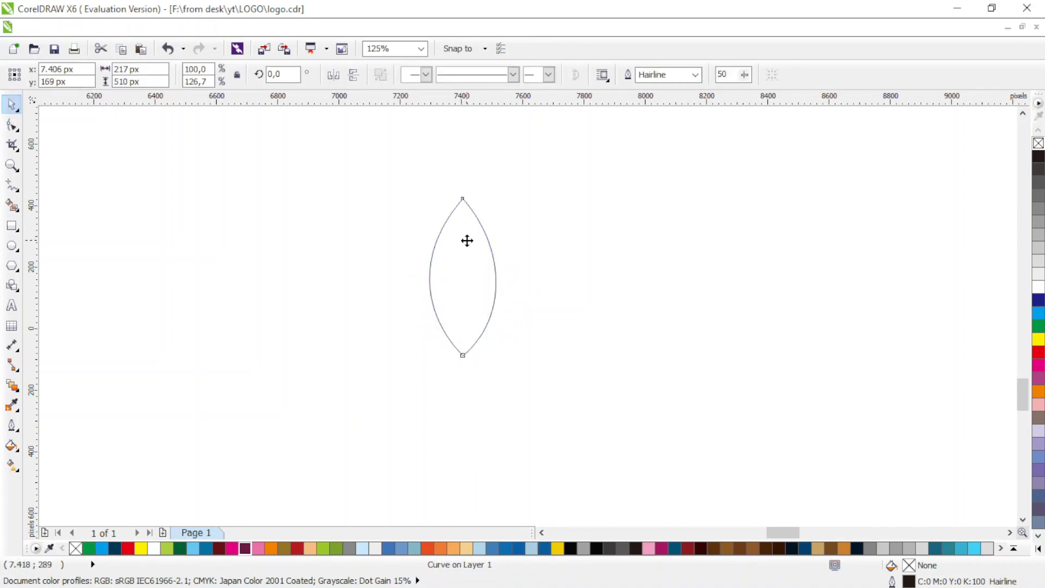
left_click_drag(505, 196, 466, 187)
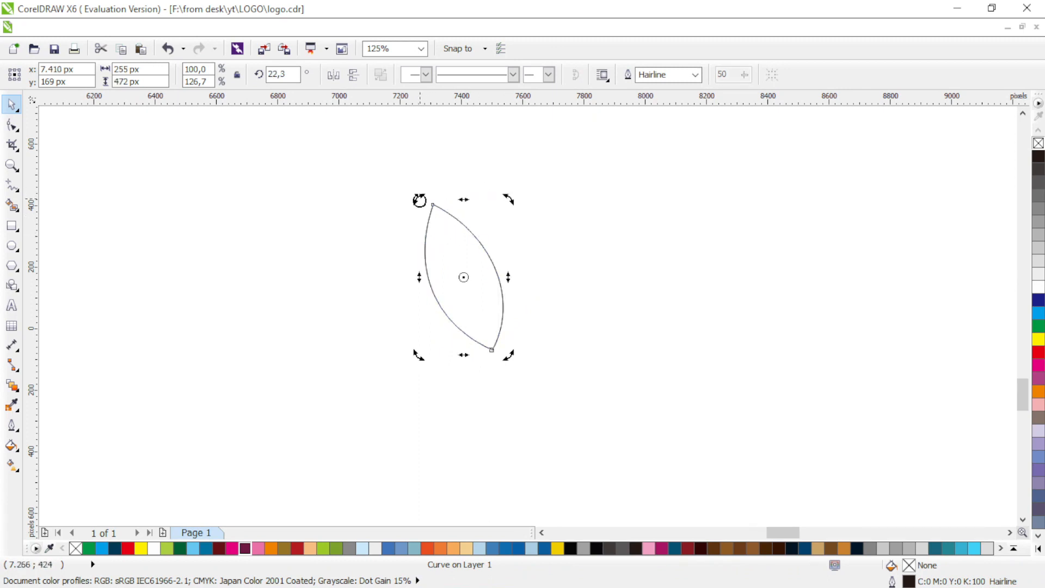
left_click_drag(419, 200, 390, 227)
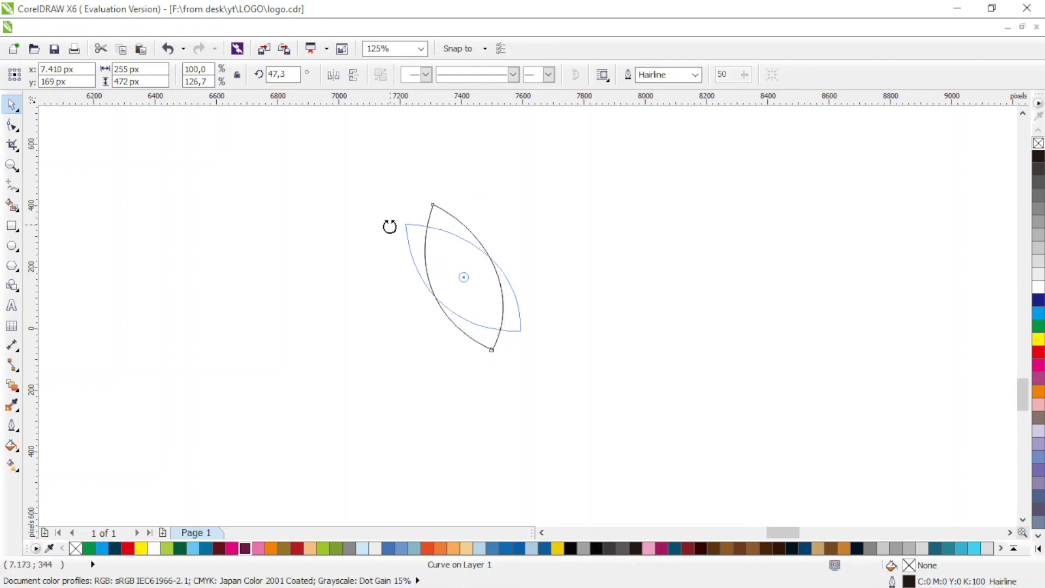
left_click_drag(450, 247, 424, 265)
Duplicate both leaves, mirror the copies horizontally and place them opposite the originals with all lower tips meeting
left_click_drag(303, 185, 599, 375)
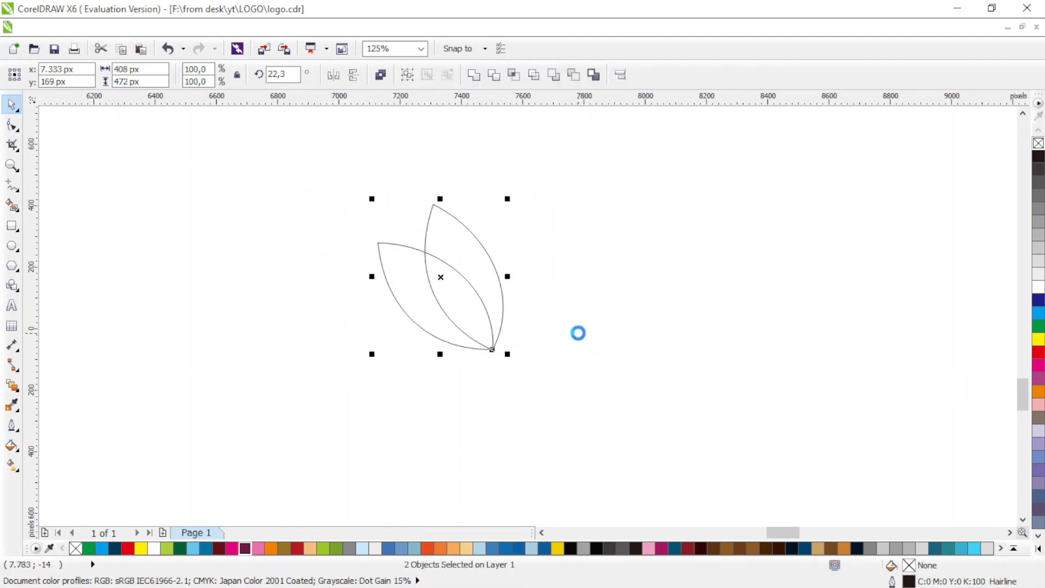
key("KP_Add")
left_click(333, 75)
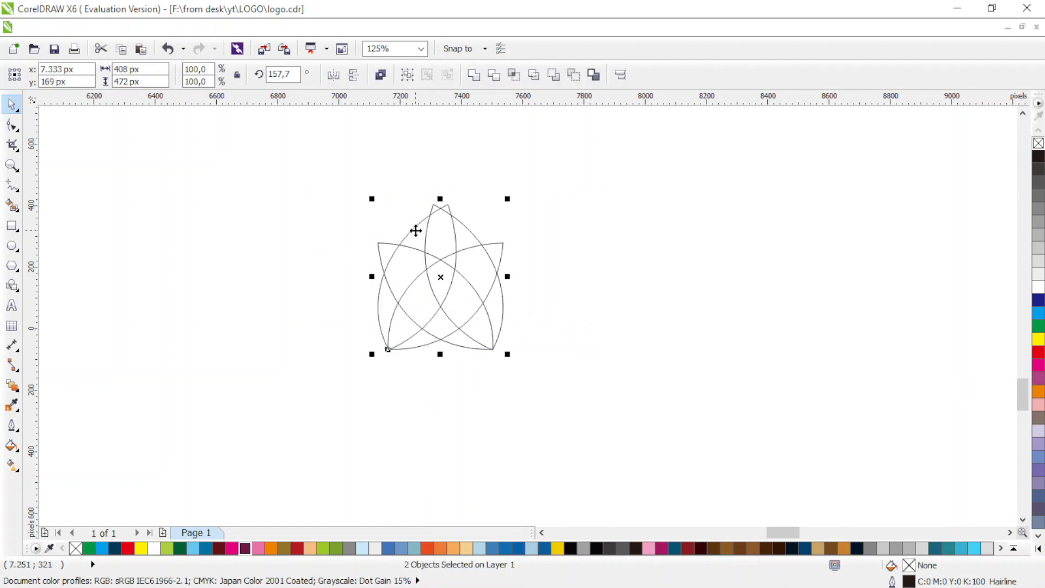
mouse_move(416, 231)
left_mouse_down()
mouse_move(518, 242)
mouse_move(520, 252)
left_mouse_up()
left_click(681, 204)
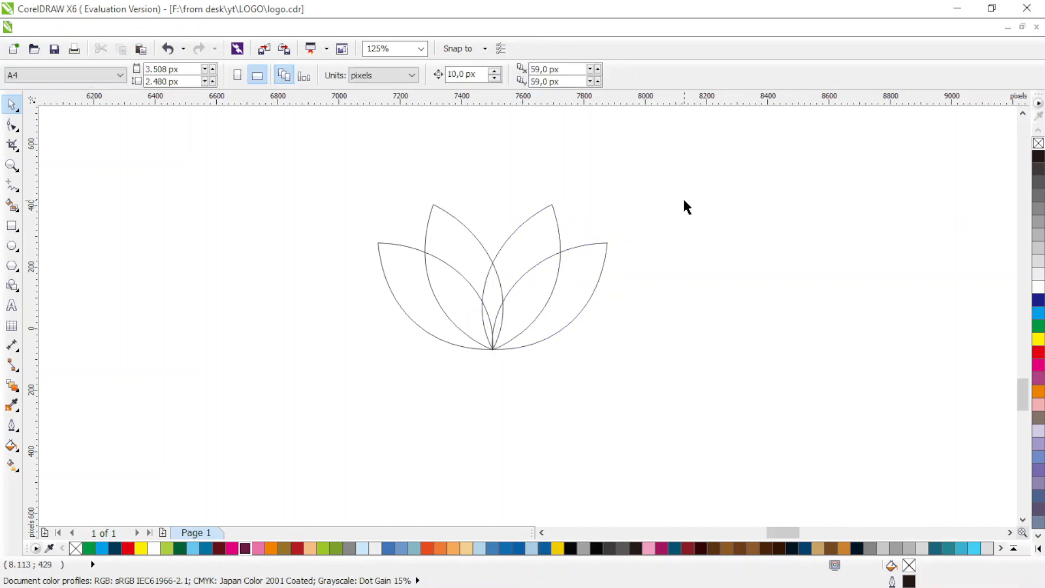
Scale all four petals together from the centre to about 141% and move them slightly down
left_click_drag(336, 161, 659, 384)
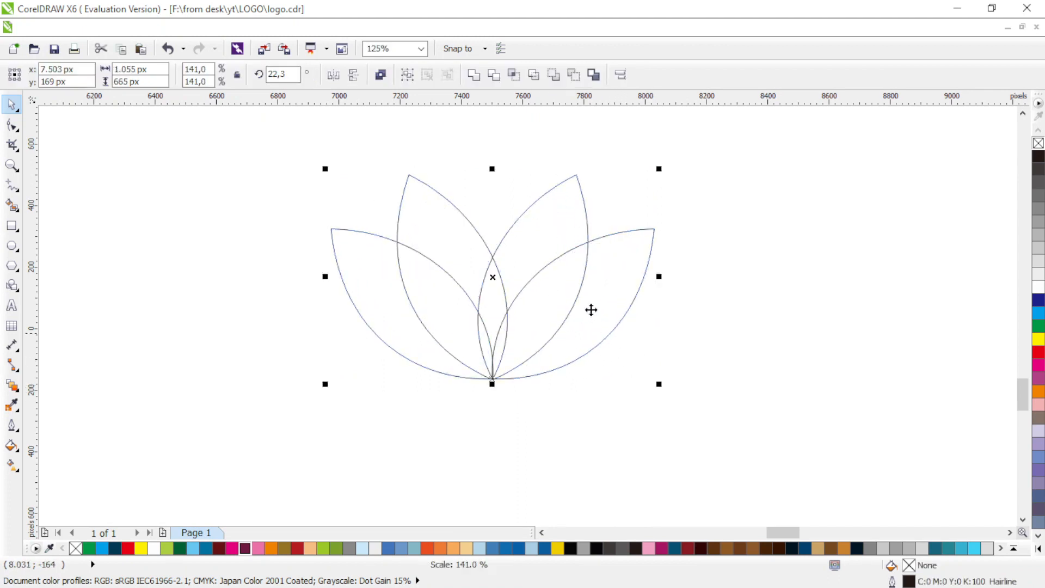
left_click_drag(569, 281, 566, 301)
left_click(718, 311)
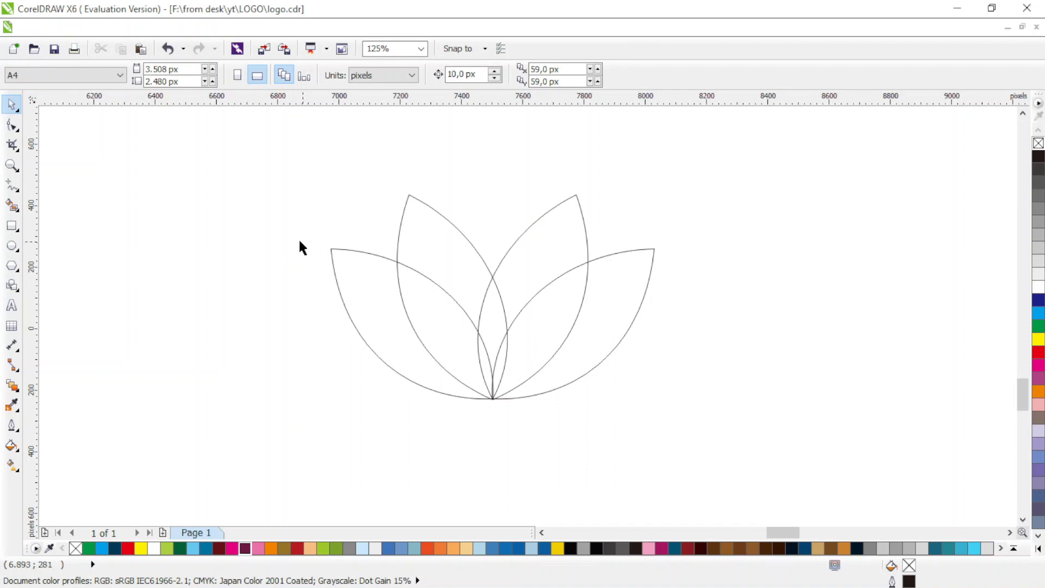
Fill the outer left petal with green and the inner left petal with cyan
left_click(358, 321)
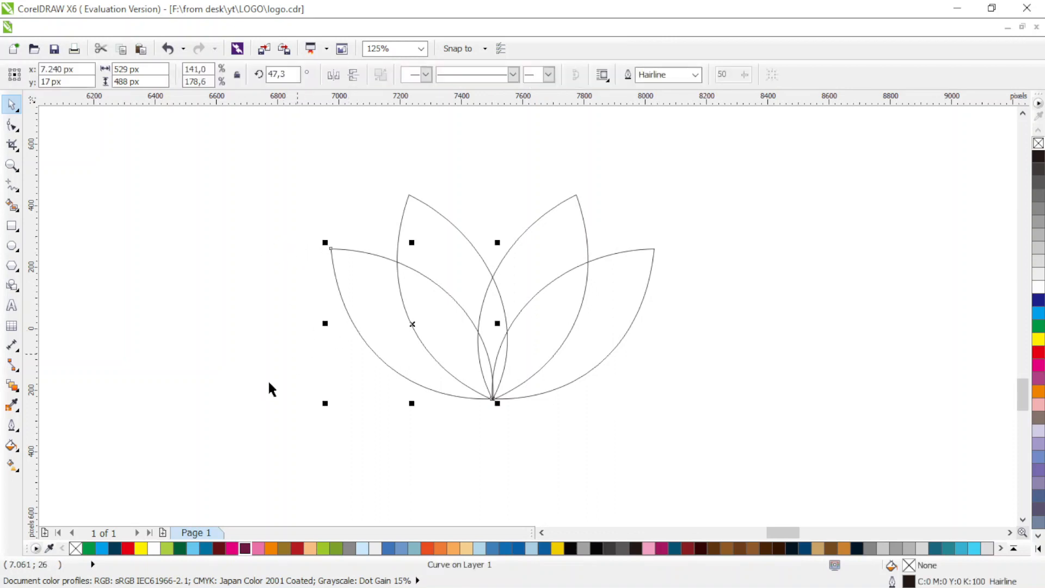
left_click(89, 548)
left_click(448, 237)
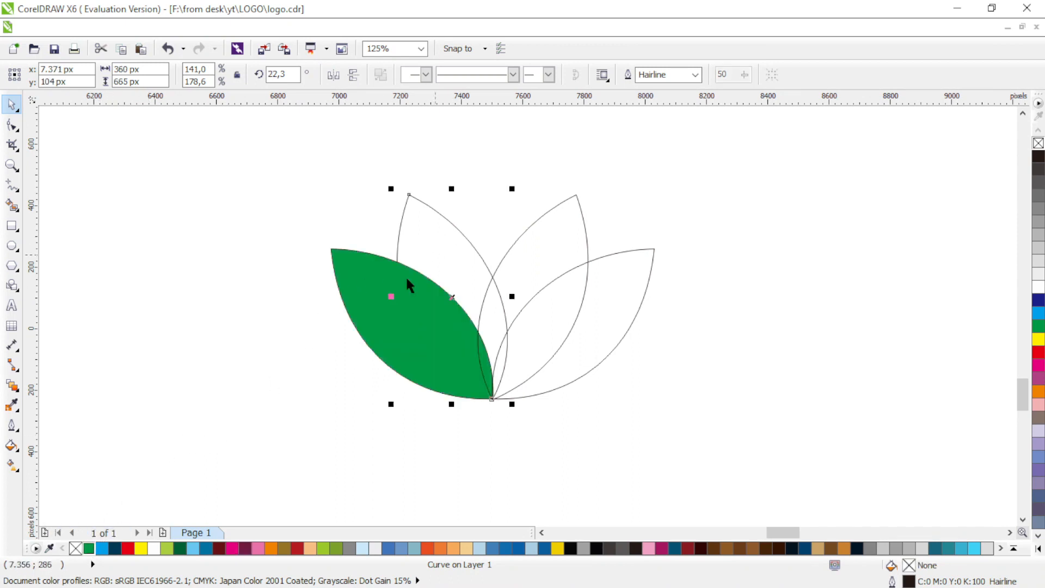
left_click(102, 548)
Create the intersection of the green and cyan petals and fill it with dark green (C93 M49 Y100 K15)
left_click(354, 283)
left_click(422, 234)
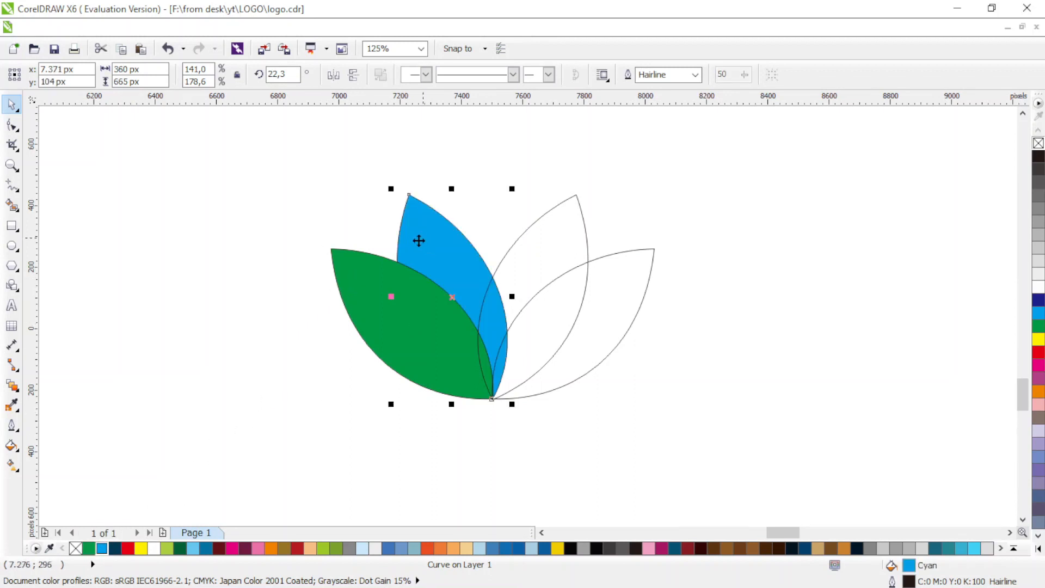
left_click(353, 280, "shift")
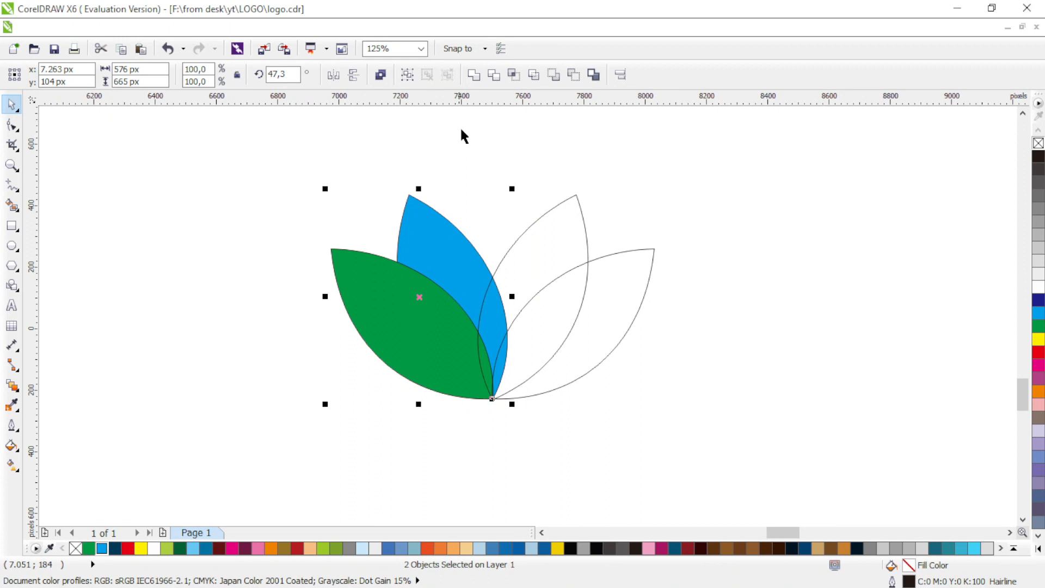
left_click(514, 75)
left_click(180, 549)
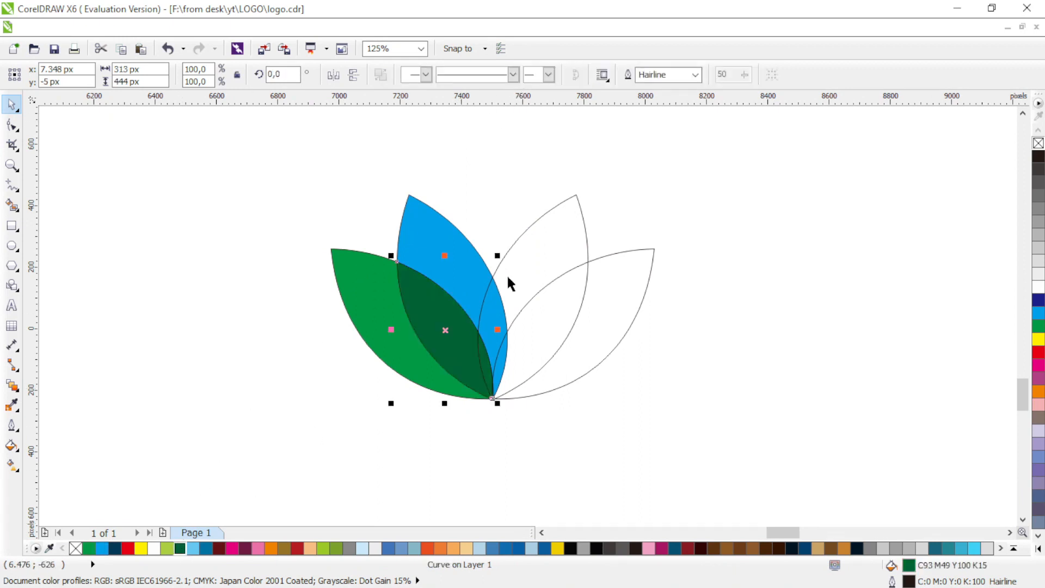
Fill the inner right petal with magenta and create its intersection with the cyan petal in dark blue (C100 M81 Y54 K20)
left_click(547, 248)
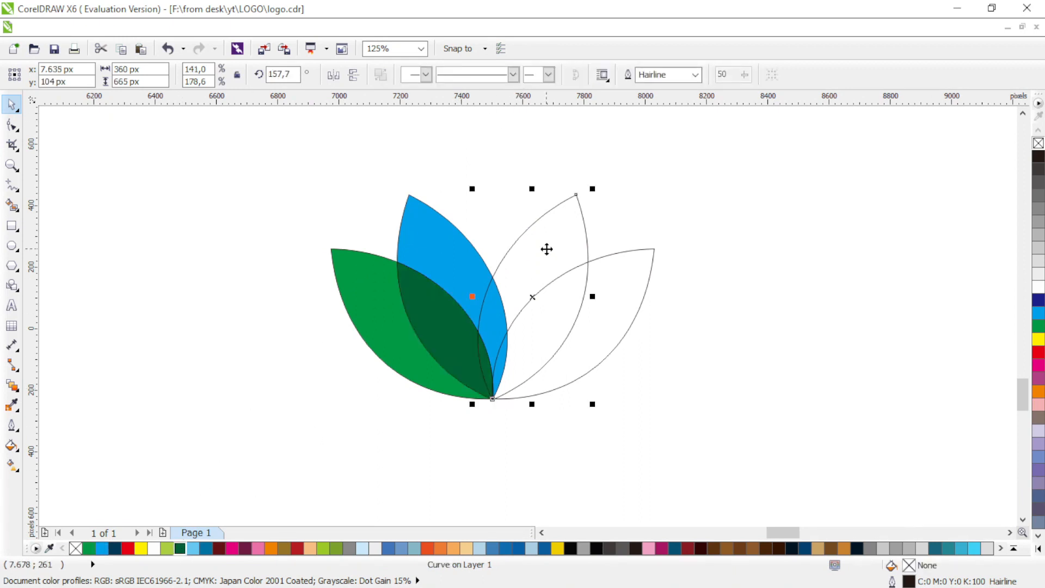
left_click(232, 549)
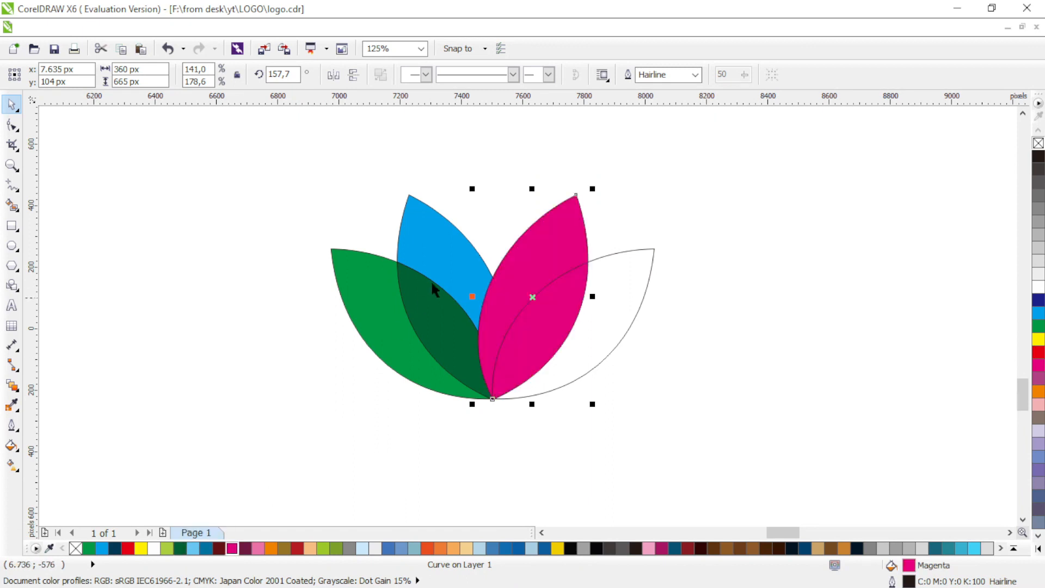
left_click(430, 240)
left_click(532, 233, "shift")
left_click(513, 74)
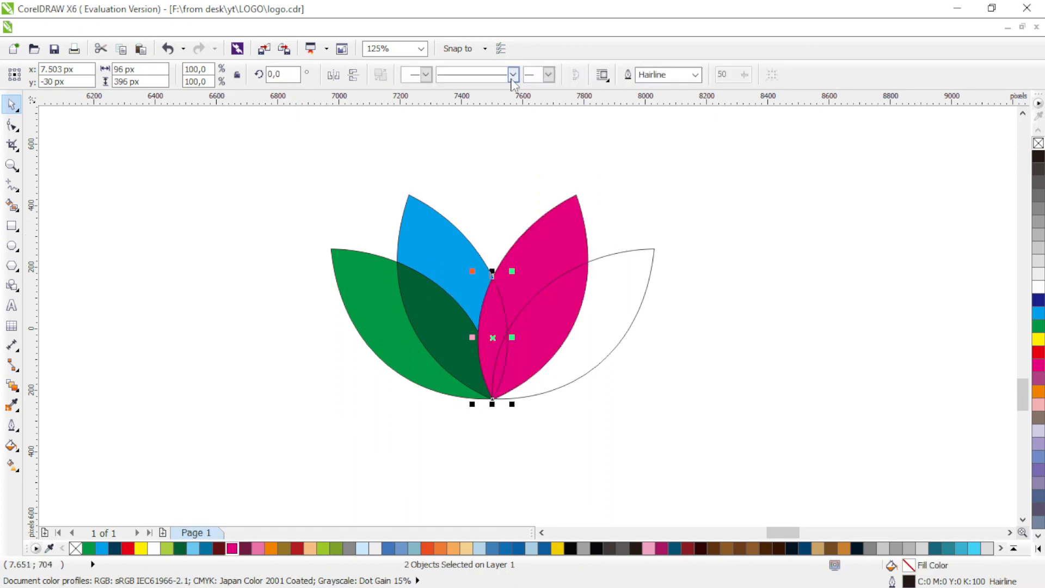
left_click(245, 548)
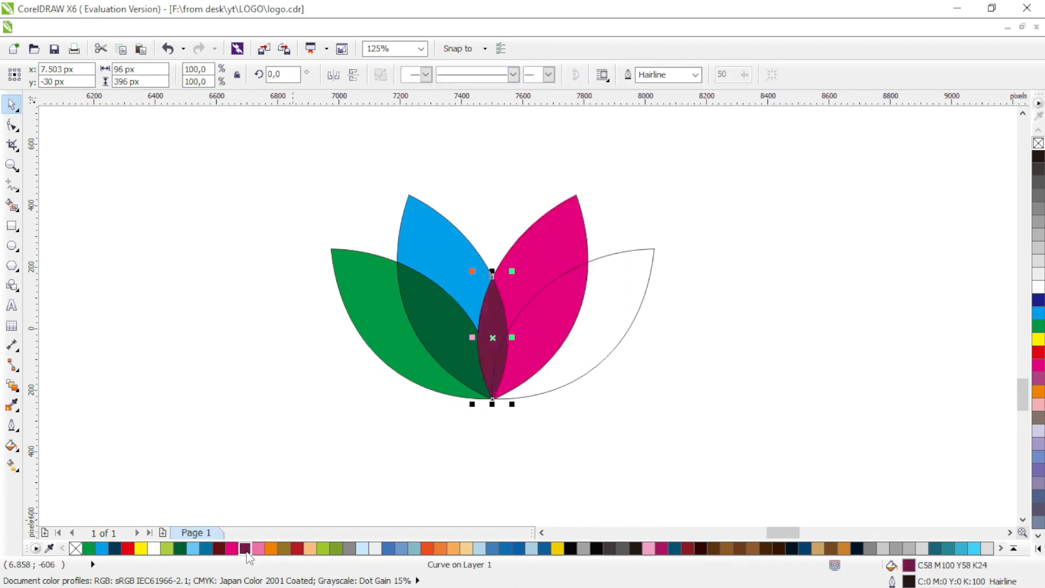
left_click(115, 548)
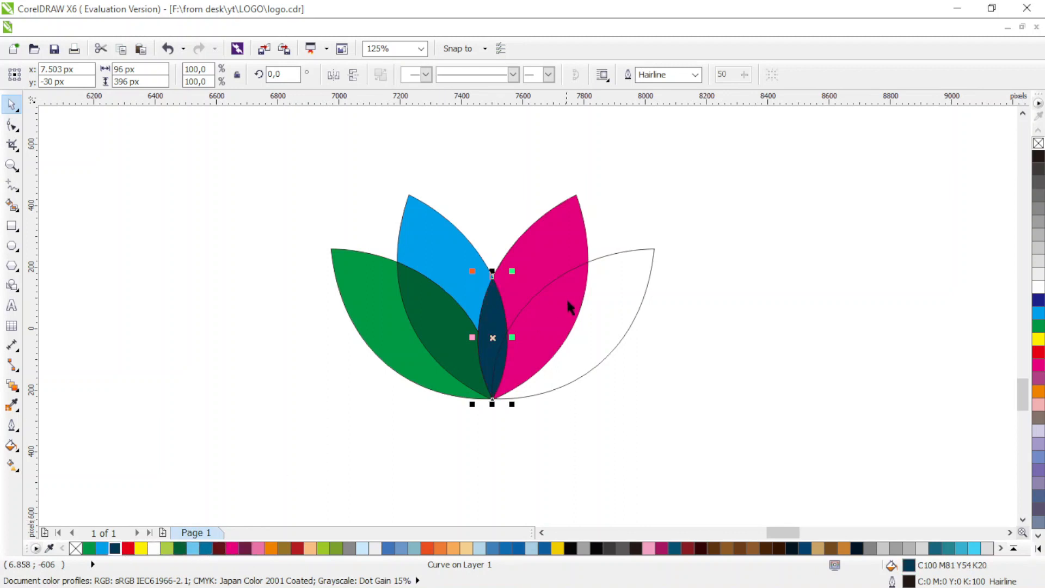
Fill the outer right petal with red and create its intersection with the magenta petal in dark maroon (C58 M100 Y58 K24)
left_click(626, 276)
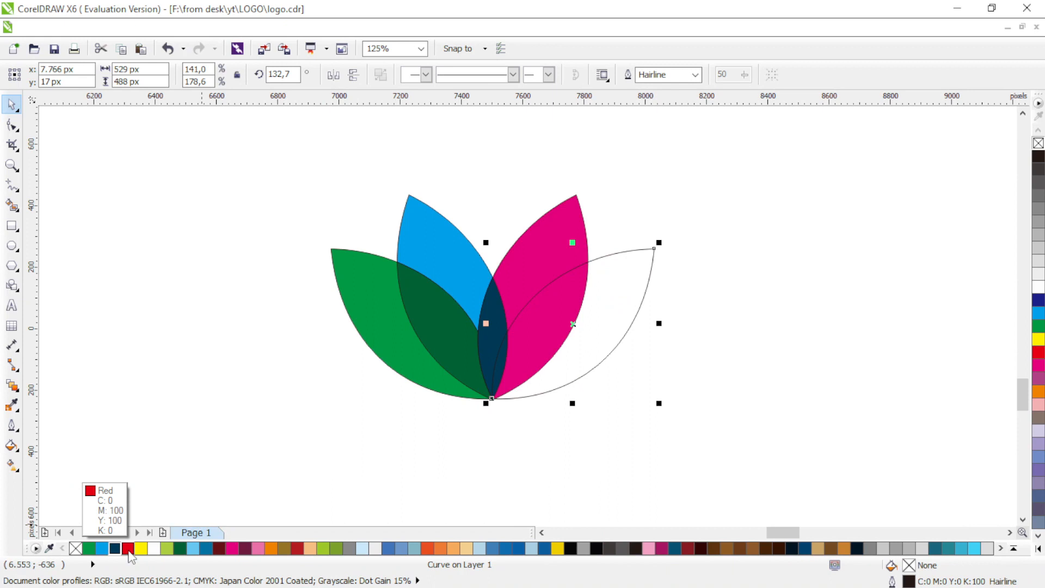
left_click(128, 548)
left_click(558, 239, "shift")
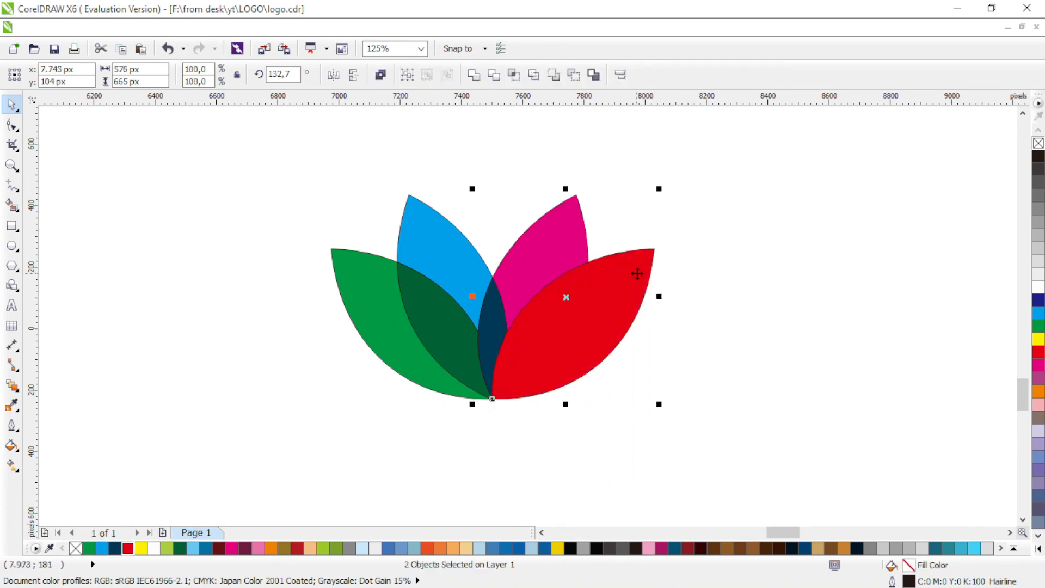
left_click(514, 74)
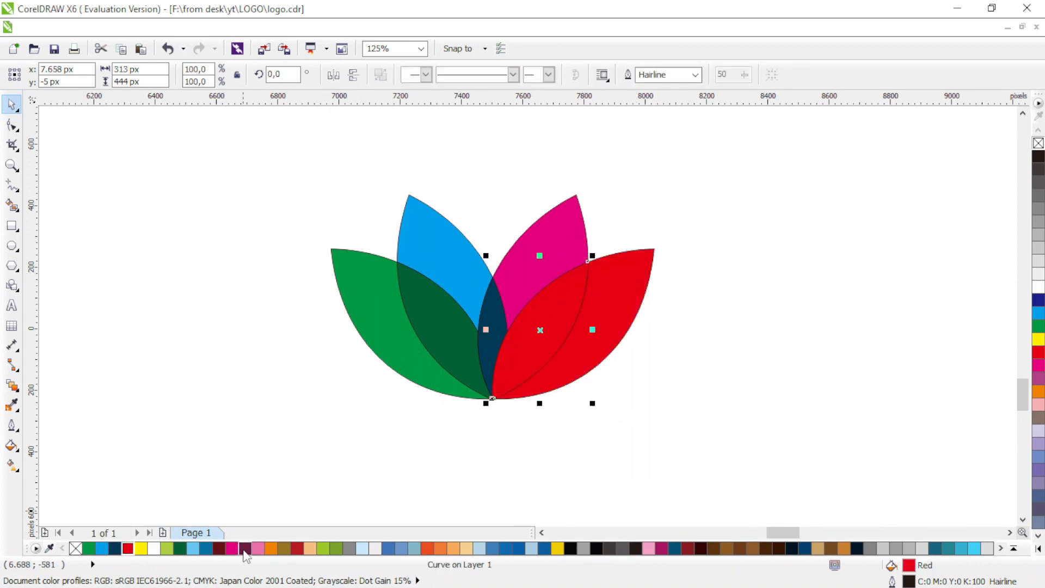
left_click(245, 548)
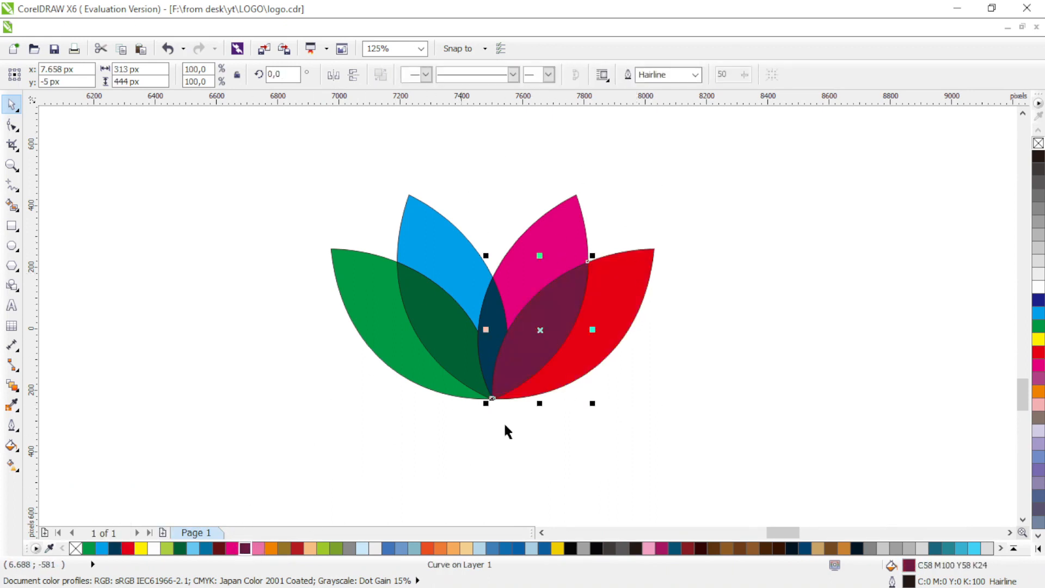
Create the intersection of the dark blue and maroon overlaps and fill it with a darker navy (C100 M89 Y64 K40)
left_click(489, 306)
left_click(537, 310, "shift")
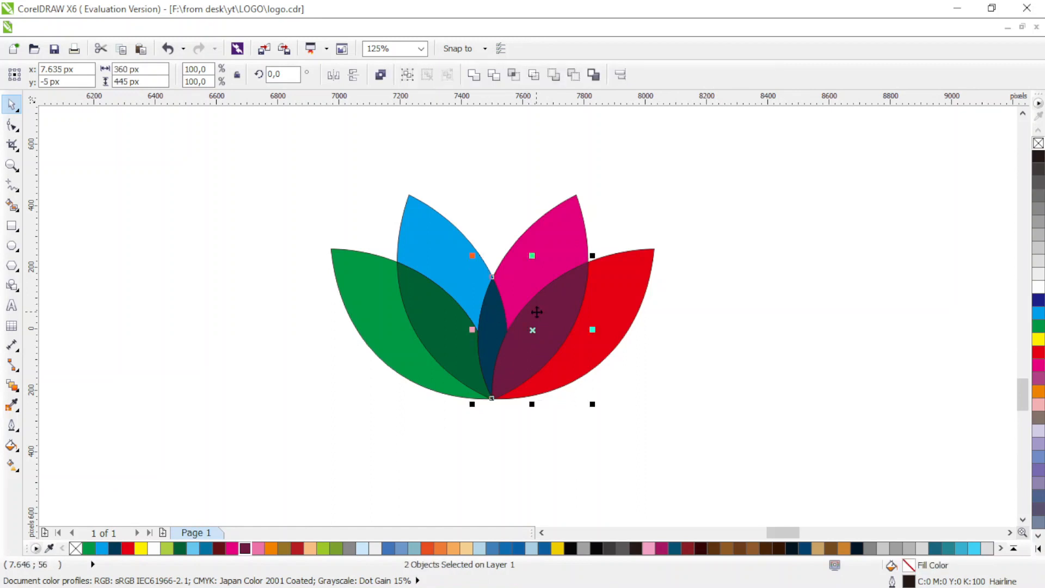
left_click(513, 78)
left_click(115, 548)
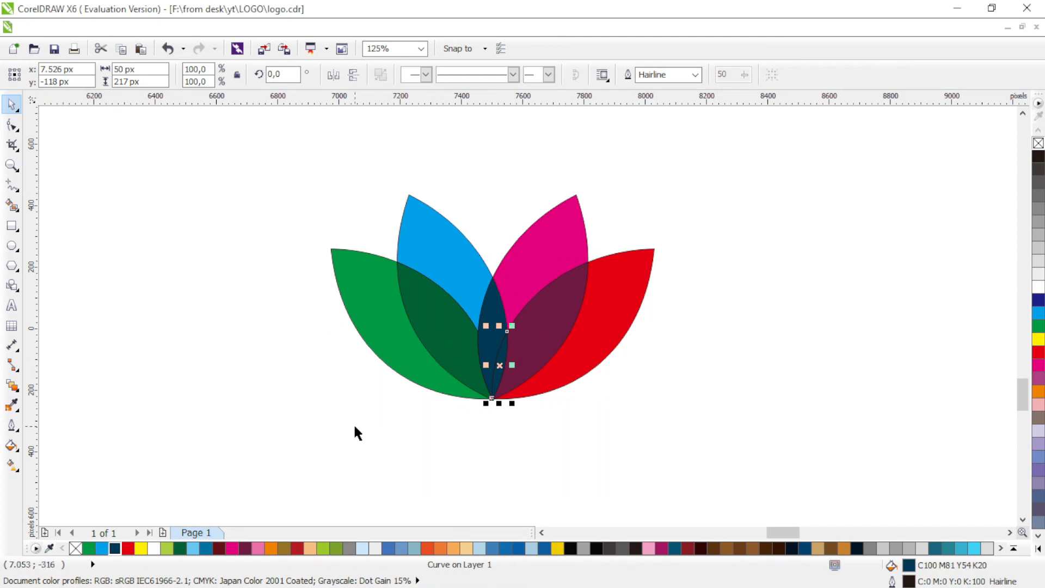
double_click(909, 567)
left_click(388, 182)
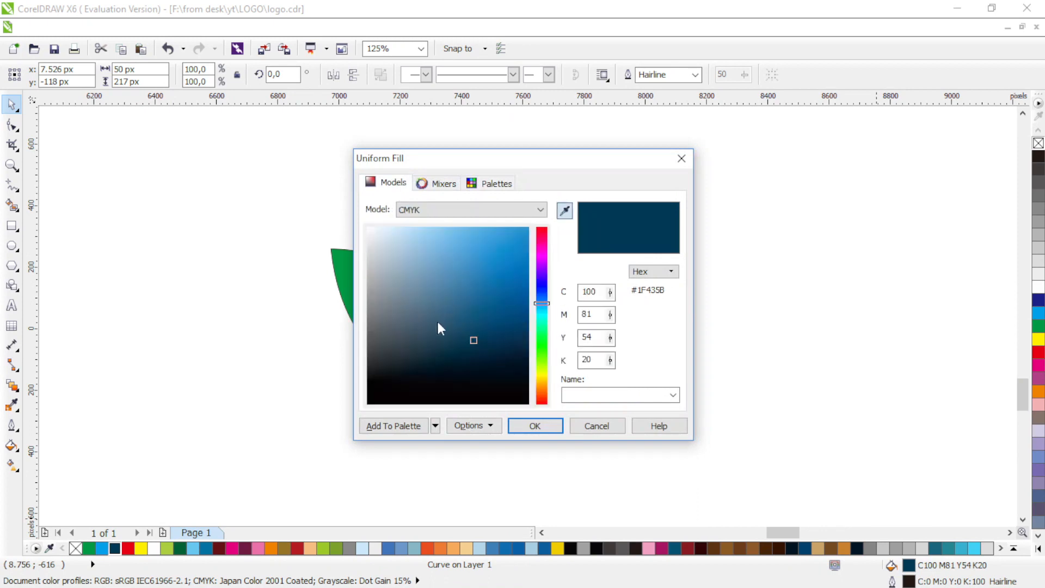
left_click(536, 425)
left_click(719, 343)
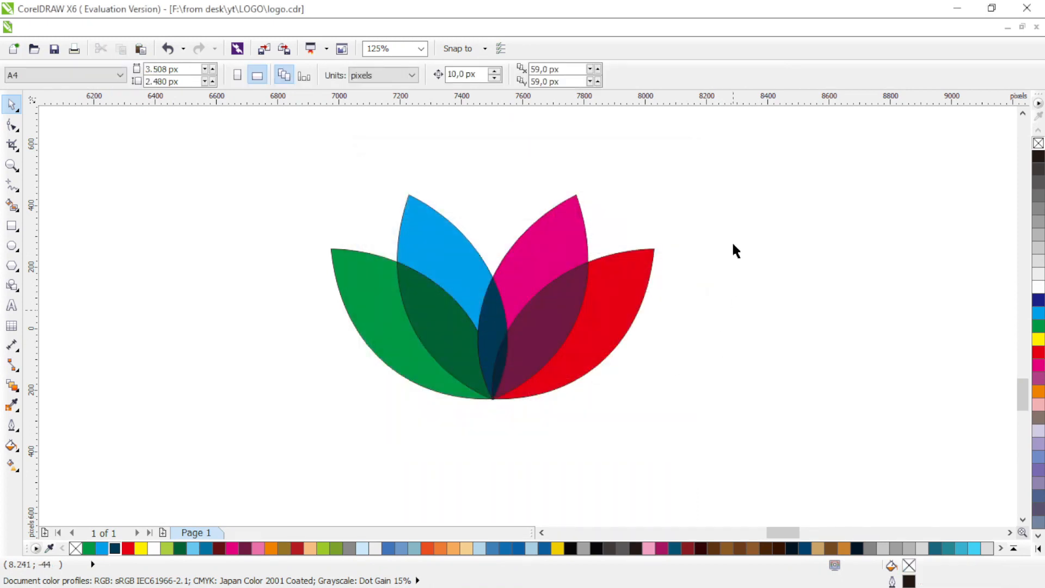
Create the intersection of the dark green and dark blue overlaps and copy all properties of the darker navy overlap onto it
left_click(439, 321)
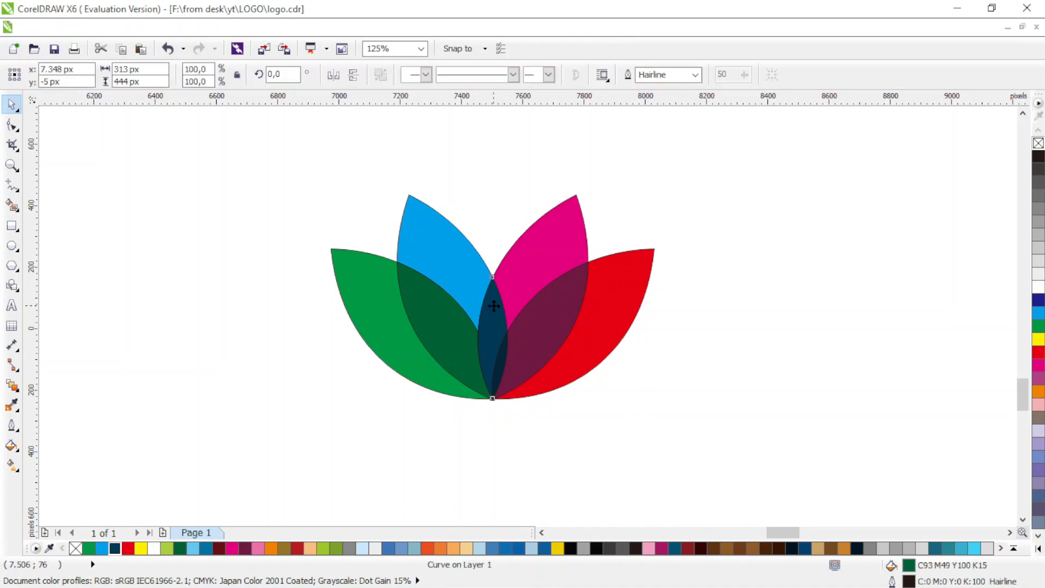
left_click(493, 305, "shift")
left_click(514, 74)
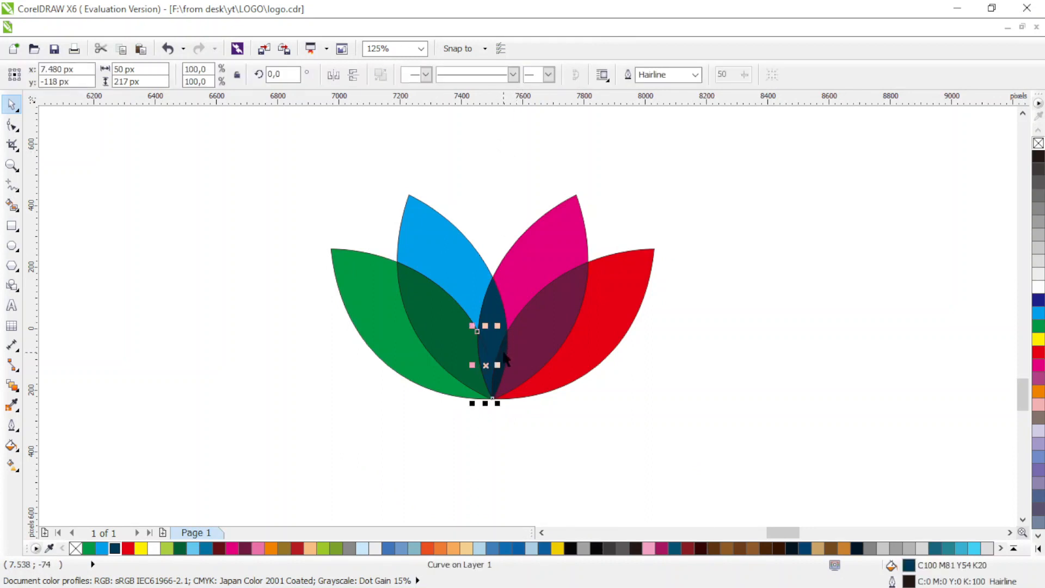
left_click_drag(504, 352, 484, 354)
left_click(539, 437)
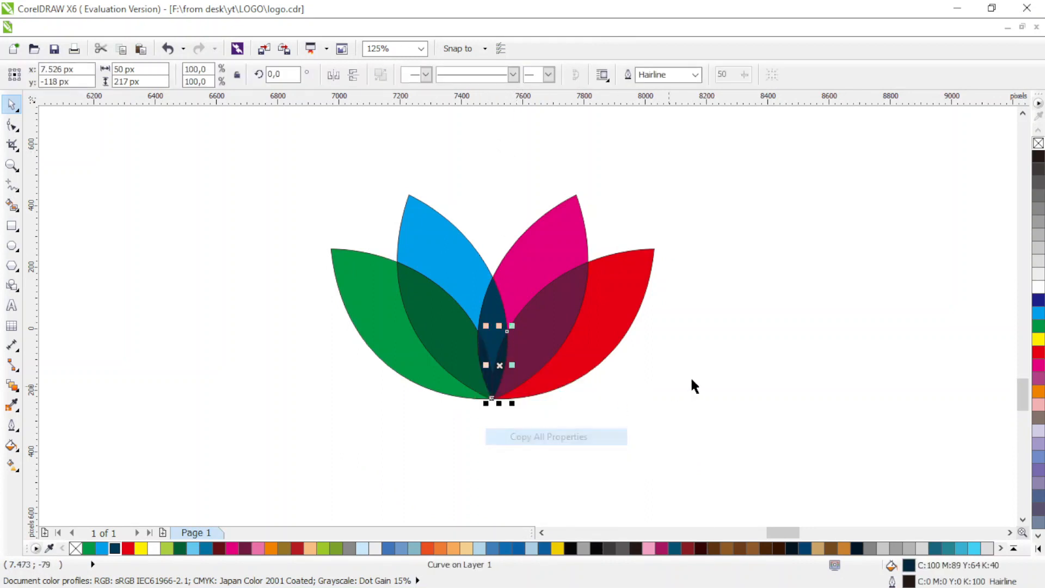
Remove the outlines from all petals and overlap shapes of the flower
left_click_drag(738, 148, 311, 381)
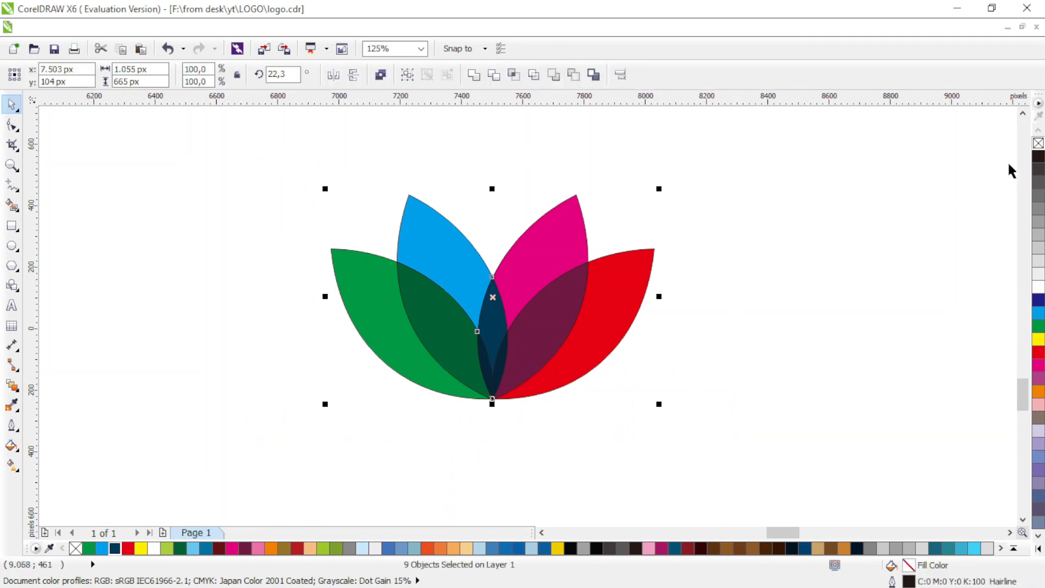
left_click(799, 212)
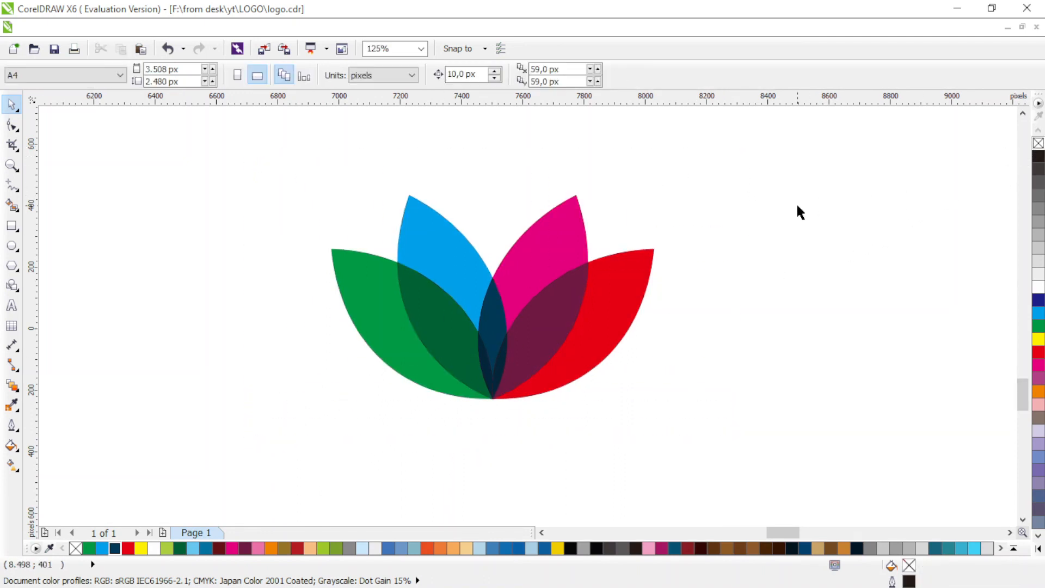
Draw a closed seven-node Bezier outline of a bird's head, body and tail over the flower's lower centre
left_click(13, 187)
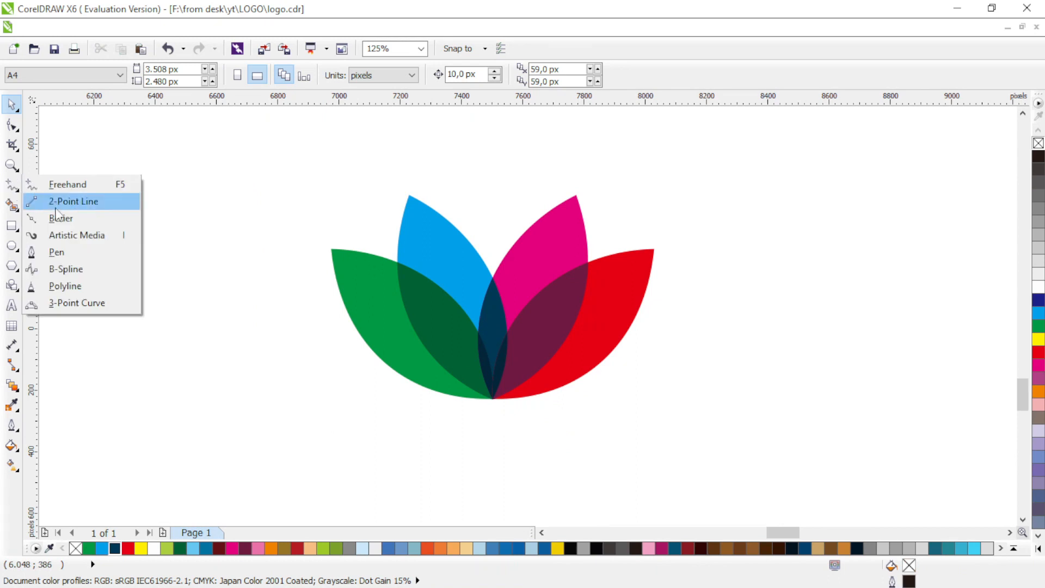
left_click(59, 219)
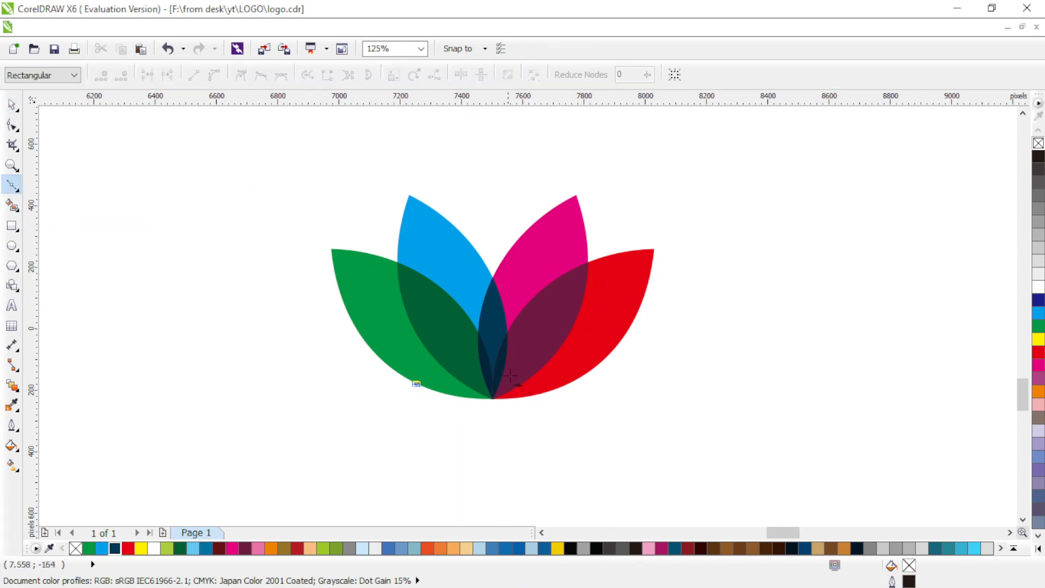
left_click(482, 373)
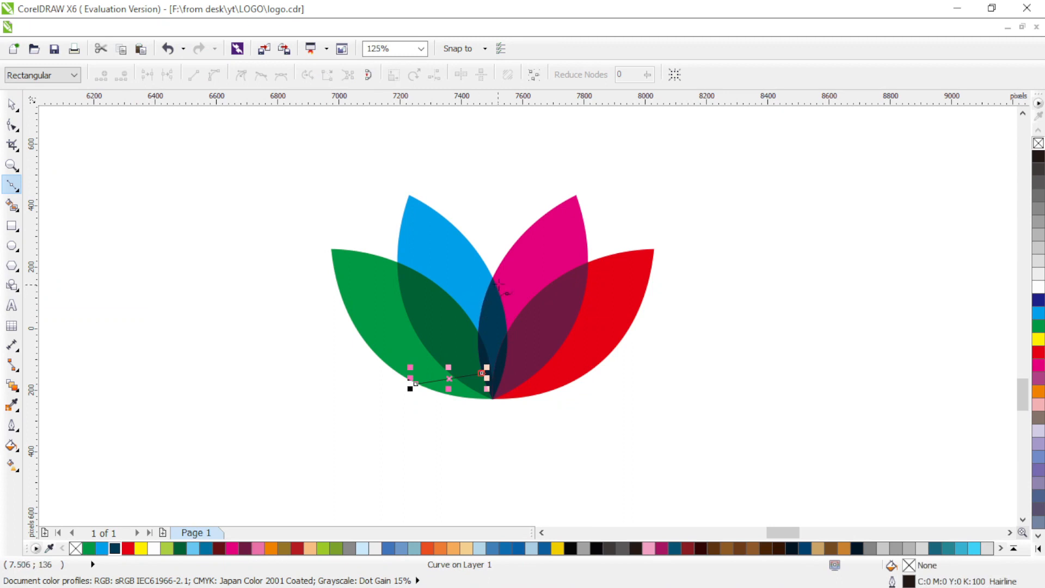
left_click(512, 300)
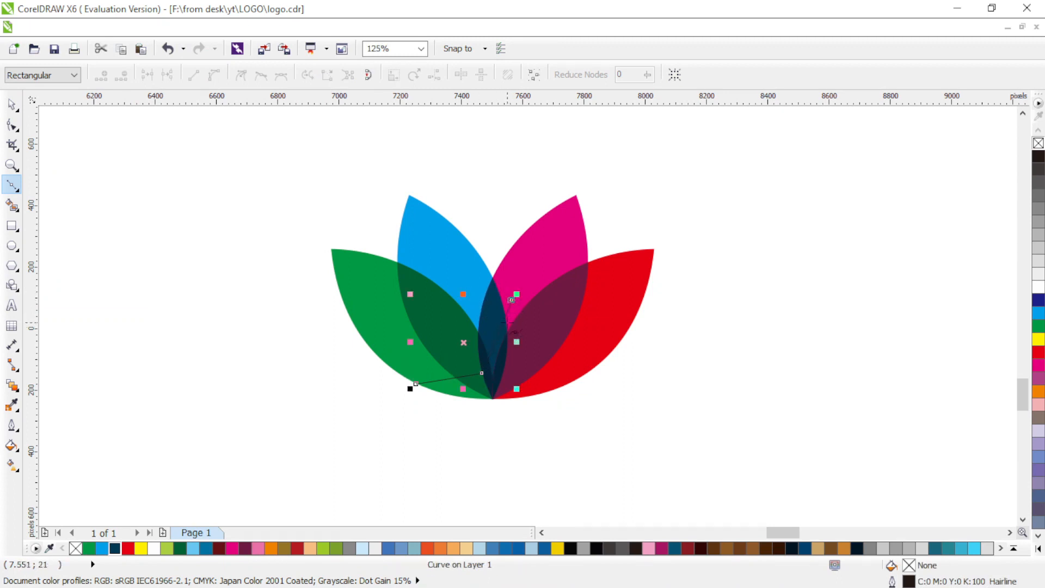
left_click(507, 320)
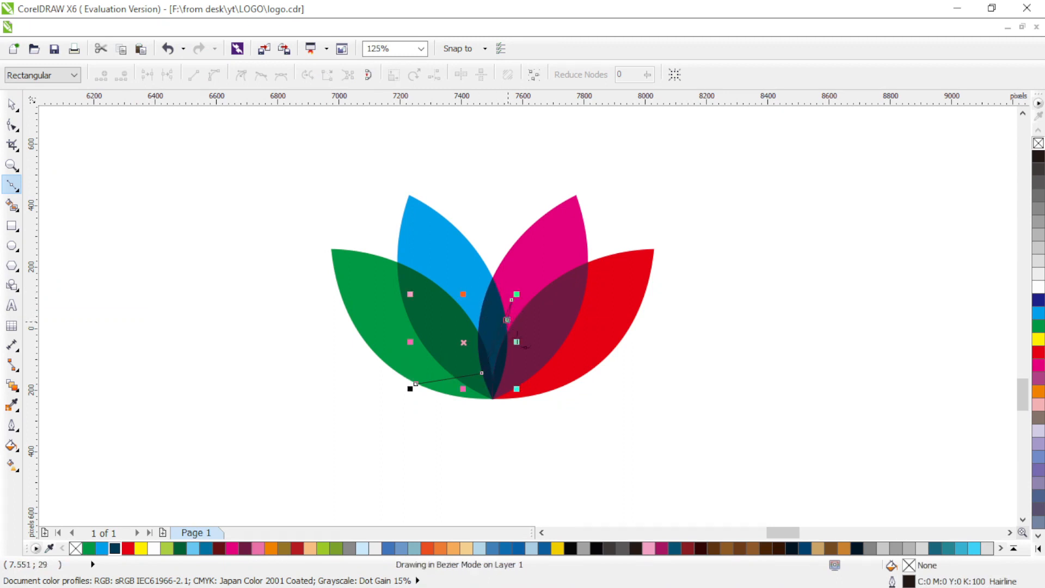
left_click(529, 396)
left_click(513, 435)
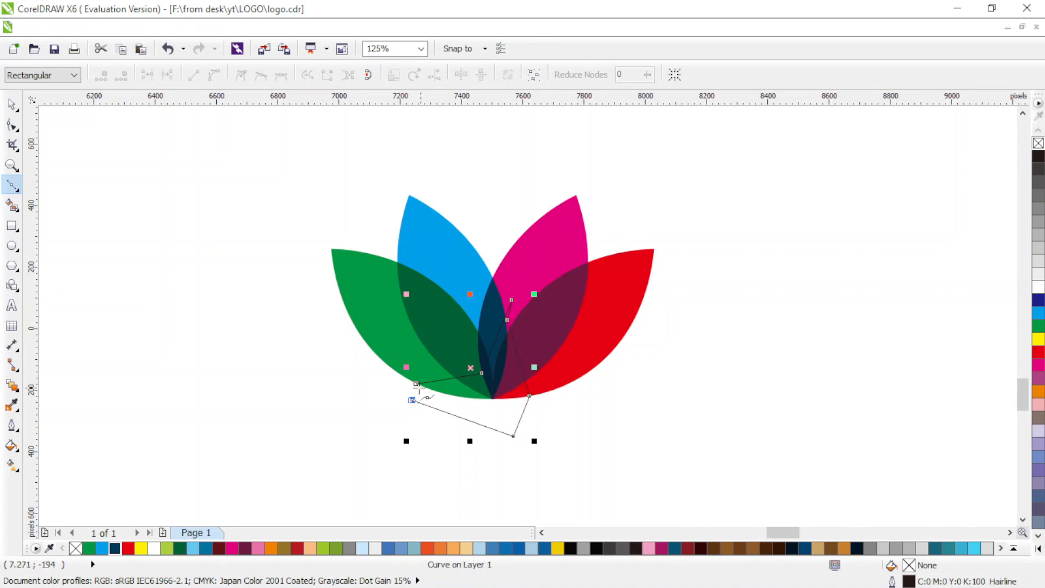
left_click(415, 385)
Convert the straight segments along the bird's back, head and chest to curves and smooth the node at the neck's base
key("F10")
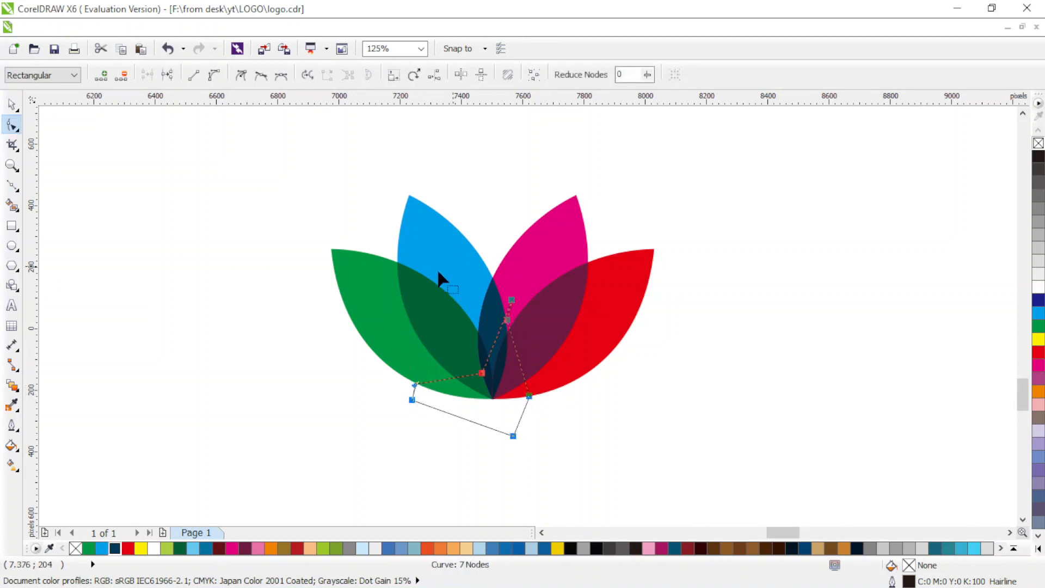
left_click(198, 77)
left_click(215, 77)
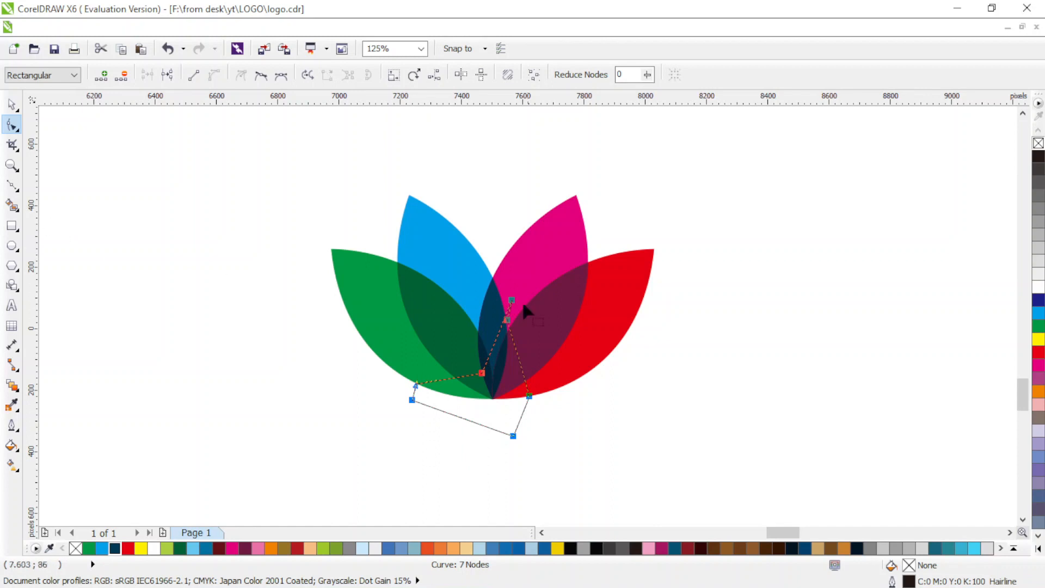
scroll(481, 370, "up", 3)
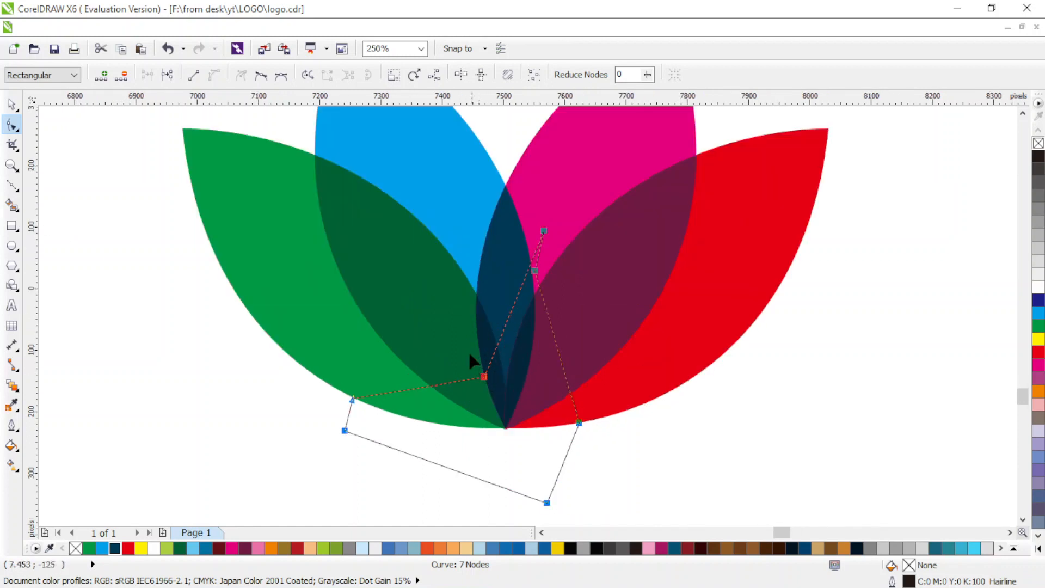
left_click(262, 77)
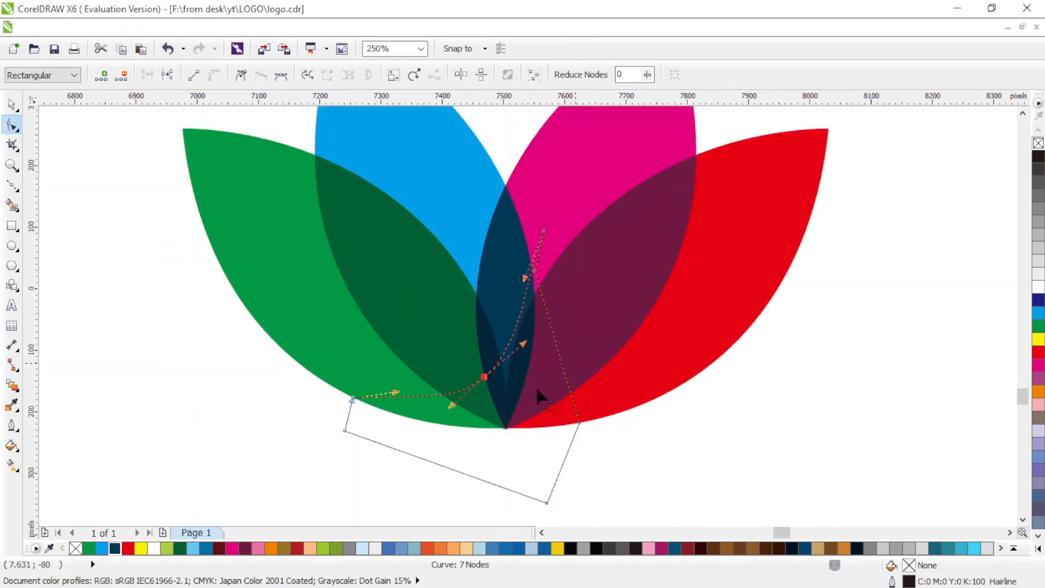
Bend the bird's back into a downward sag and curve the neck up towards the beak
left_click_drag(395, 390, 396, 412)
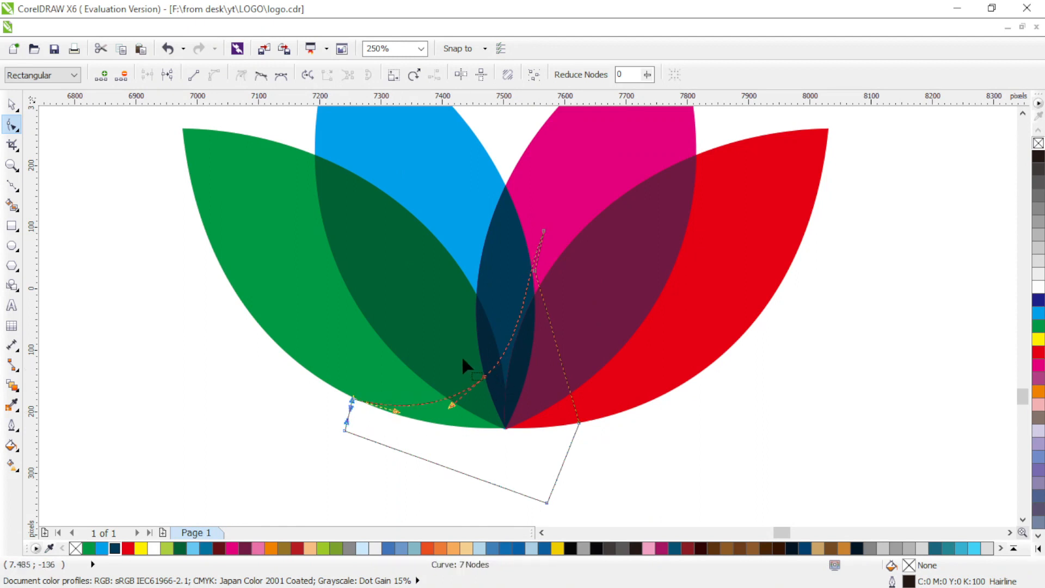
left_click_drag(526, 287, 501, 238)
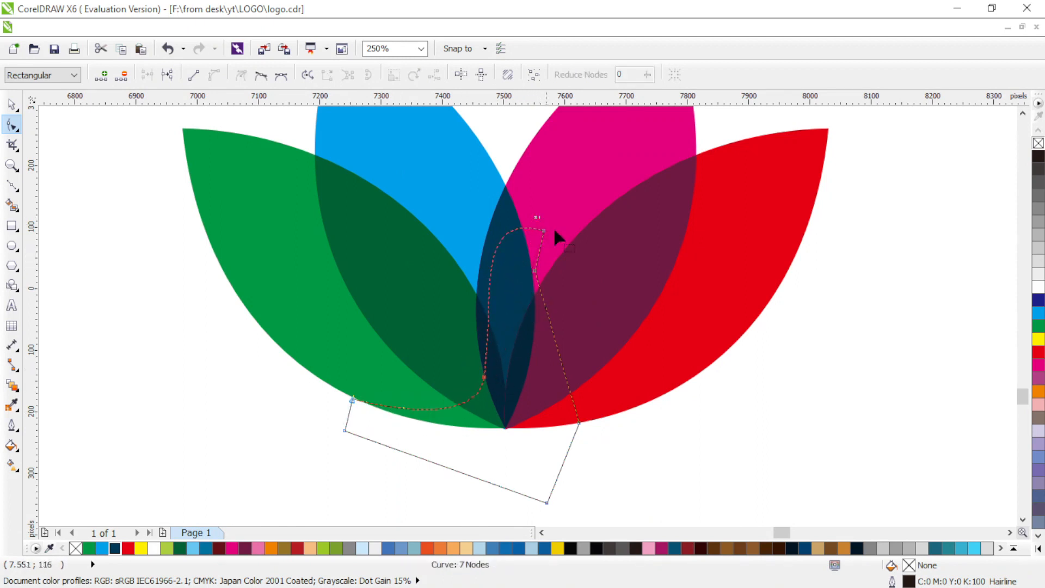
left_click(544, 231)
left_click_drag(494, 303, 510, 318)
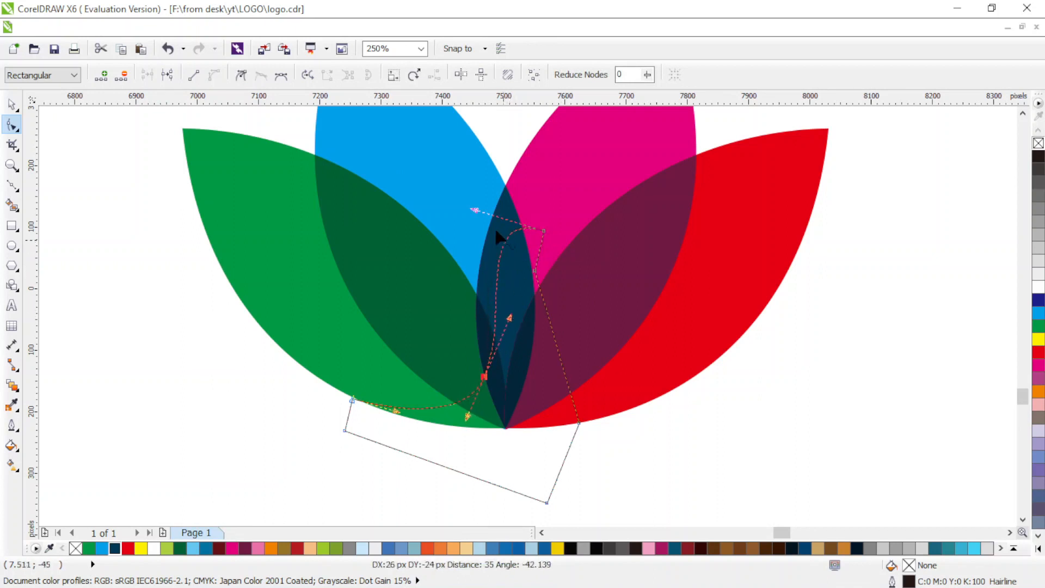
Add a node at the back of the bird's neck, round the head and throat, and smooth the throat node
left_click(499, 256)
double_click(499, 256)
left_click_drag(499, 256, 526, 210)
left_click_drag(537, 247, 514, 269)
left_click(262, 76)
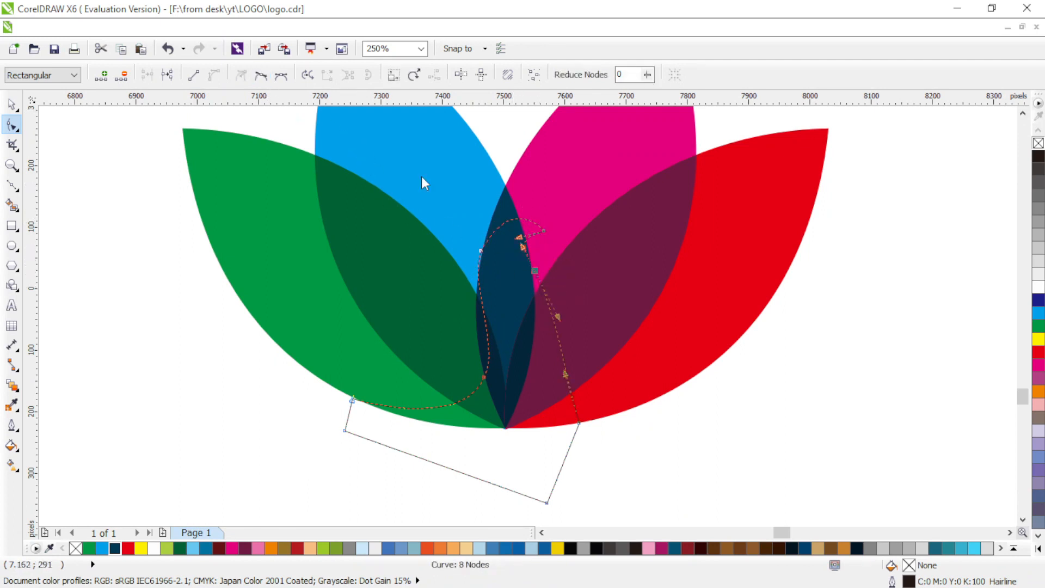
Bulge the bird's chest outward between the throat node and the red petal's lower edge by adjusting its nodes and handles
mouse_move(559, 317)
left_mouse_down()
mouse_move(574, 310)
mouse_move(578, 320)
left_mouse_up()
left_click_drag(535, 270, 533, 276)
left_click_drag(565, 374, 630, 378)
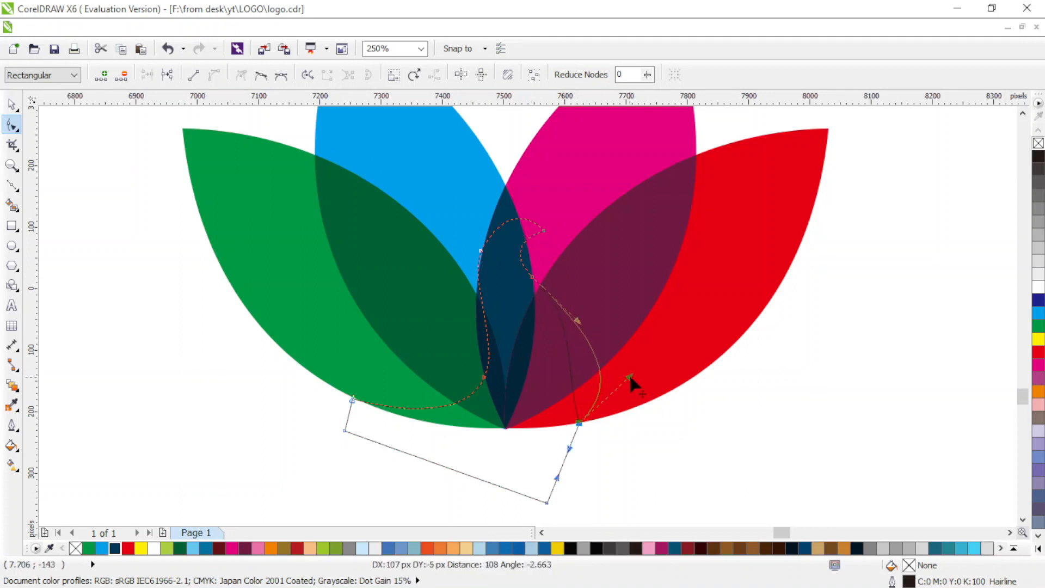
left_click_drag(579, 321, 567, 301)
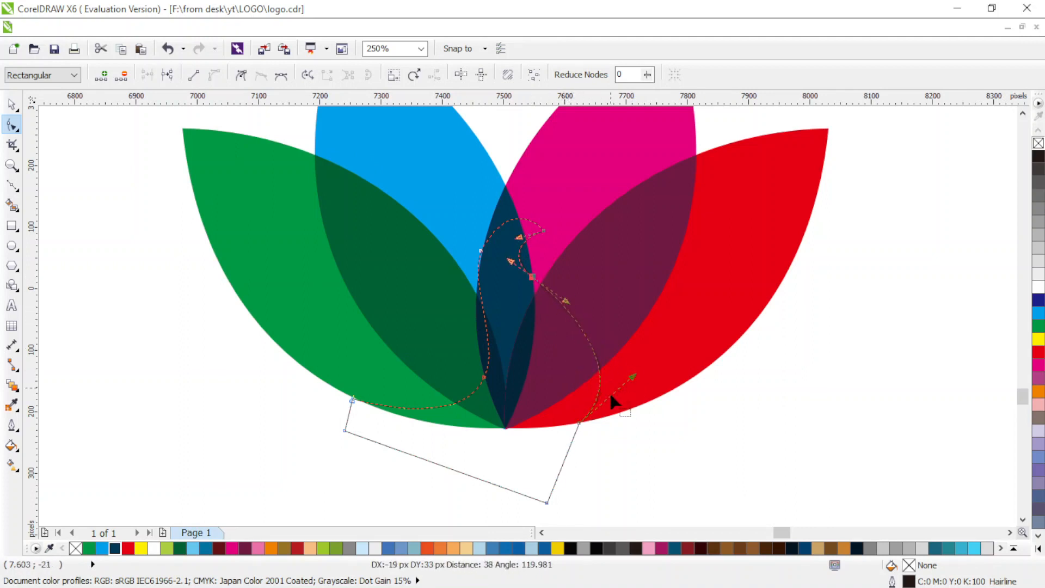
left_click_drag(580, 421, 574, 424)
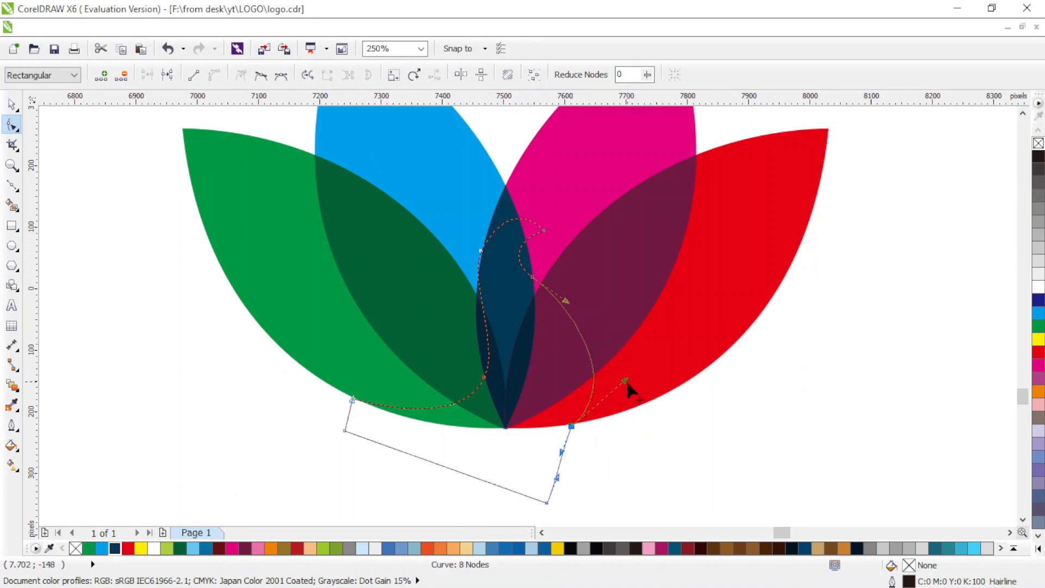
left_click_drag(626, 379, 623, 389)
Refine the bend at the base of the neck and the upper chest curve by adjusting their nodes and handles
left_click_drag(484, 377, 489, 371)
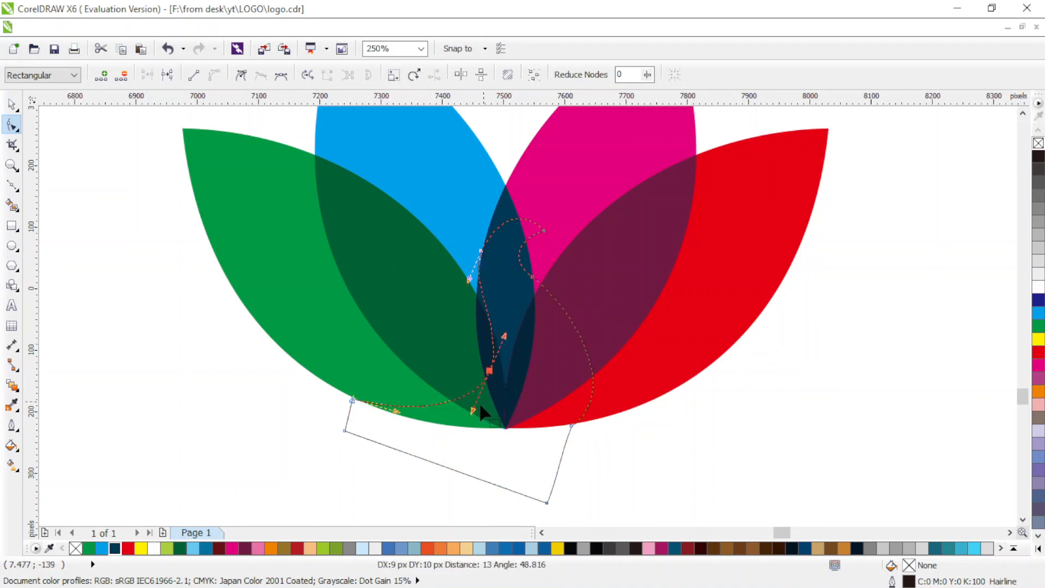
left_click_drag(471, 411, 476, 401)
left_click_drag(506, 334, 515, 329)
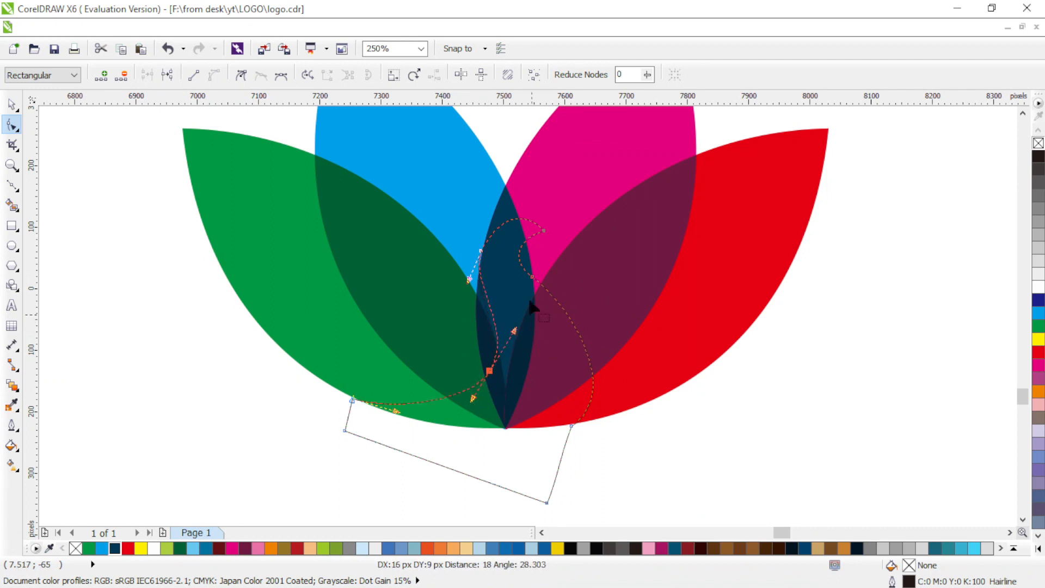
left_click(533, 277)
left_click_drag(568, 300, 582, 319)
left_click(11, 104)
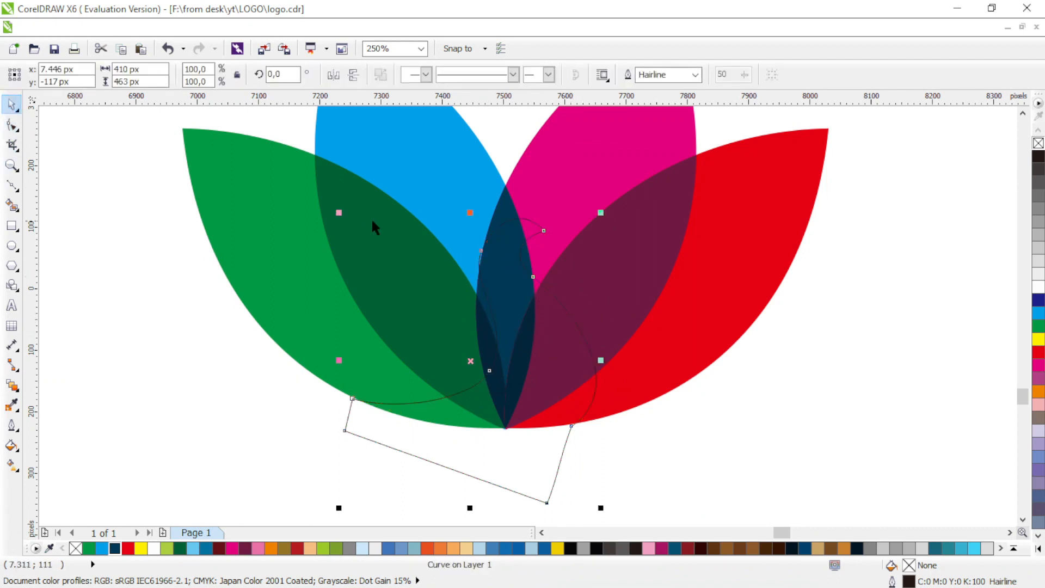
Fill the bird silhouette with white and remove its outline
left_click(1038, 287)
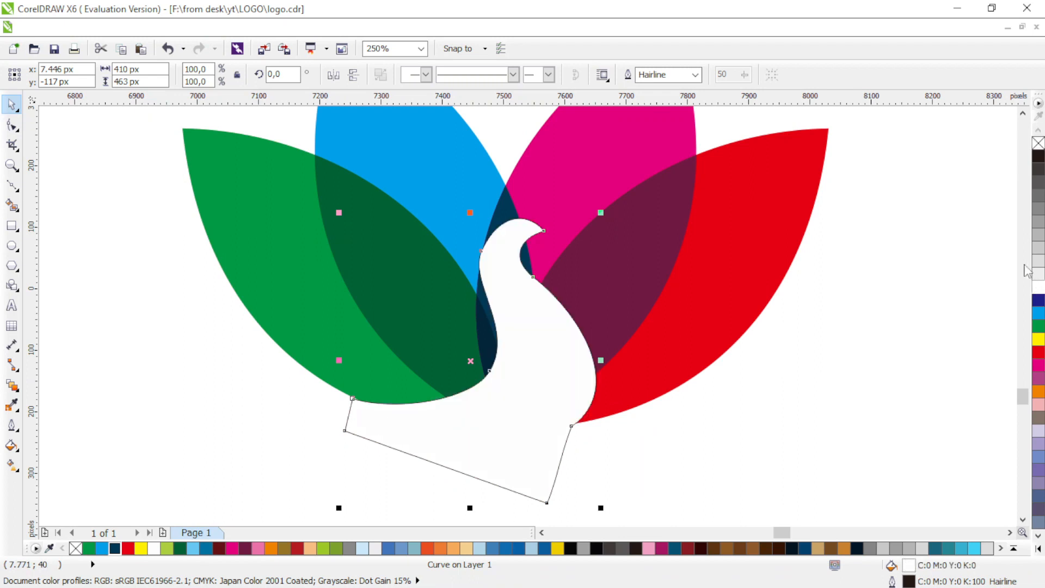
right_click(1038, 143)
left_click(922, 231)
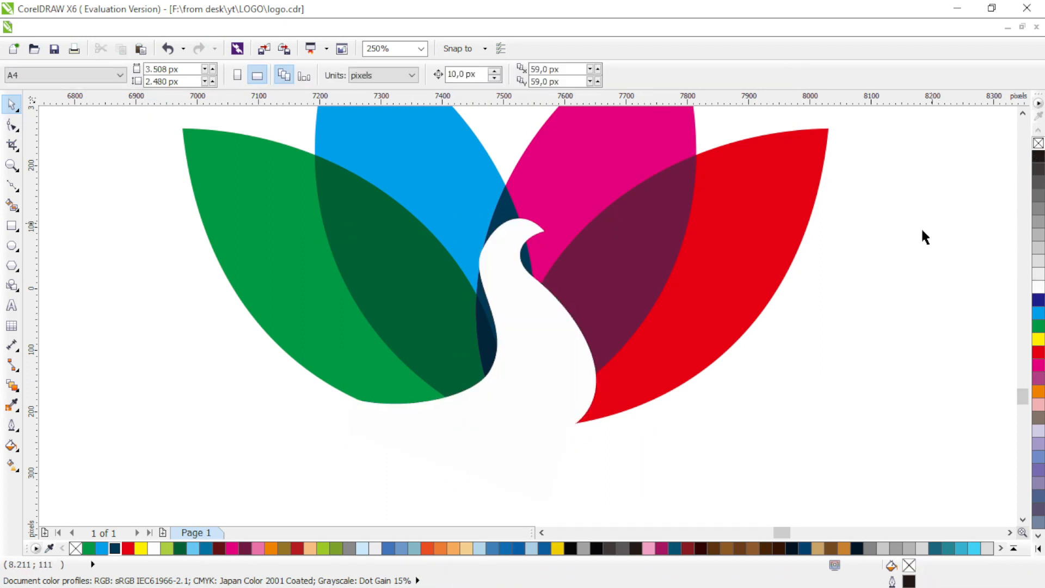
Fine-tune the white bird's curves at the back of the head and along the tail
left_click(506, 362)
left_click(12, 125)
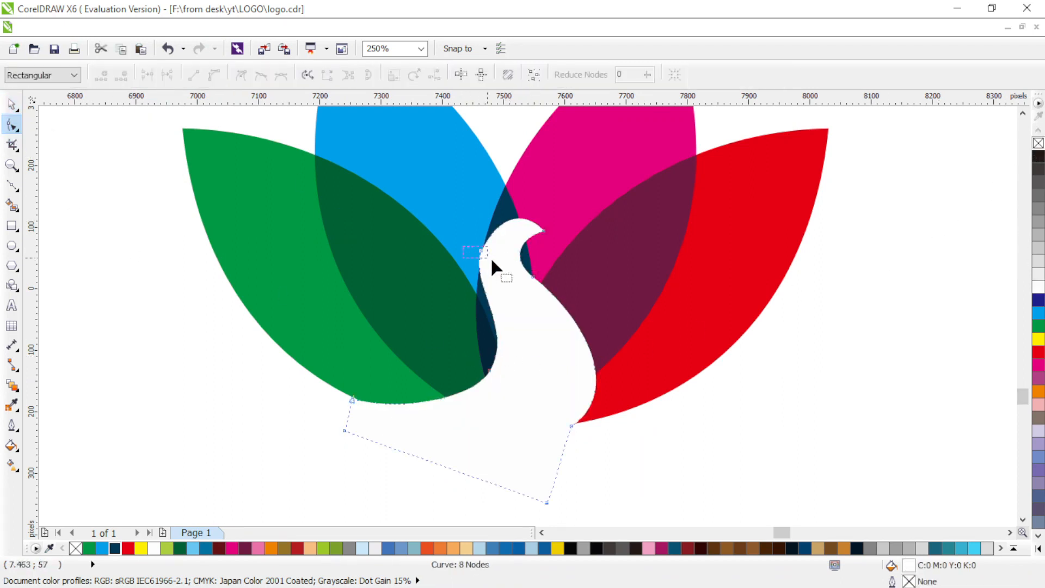
left_click_drag(491, 257, 490, 256)
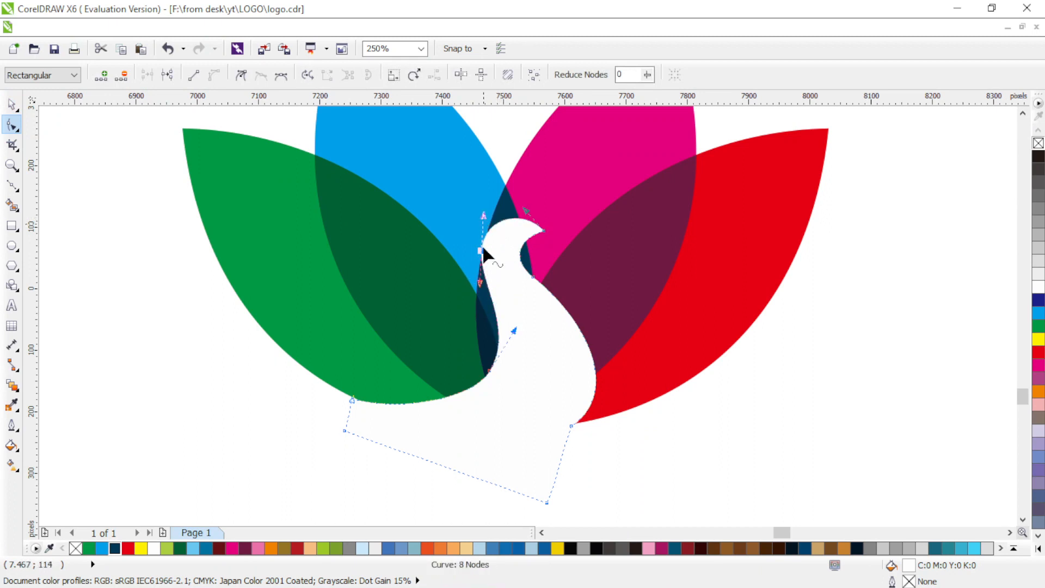
left_click_drag(299, 381, 407, 418)
key("space")
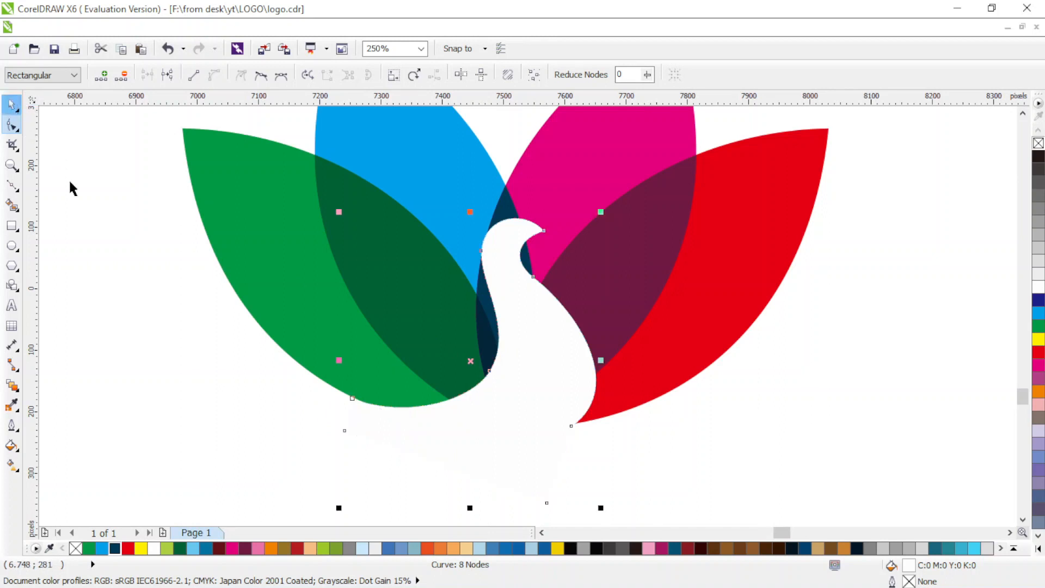
key("Escape")
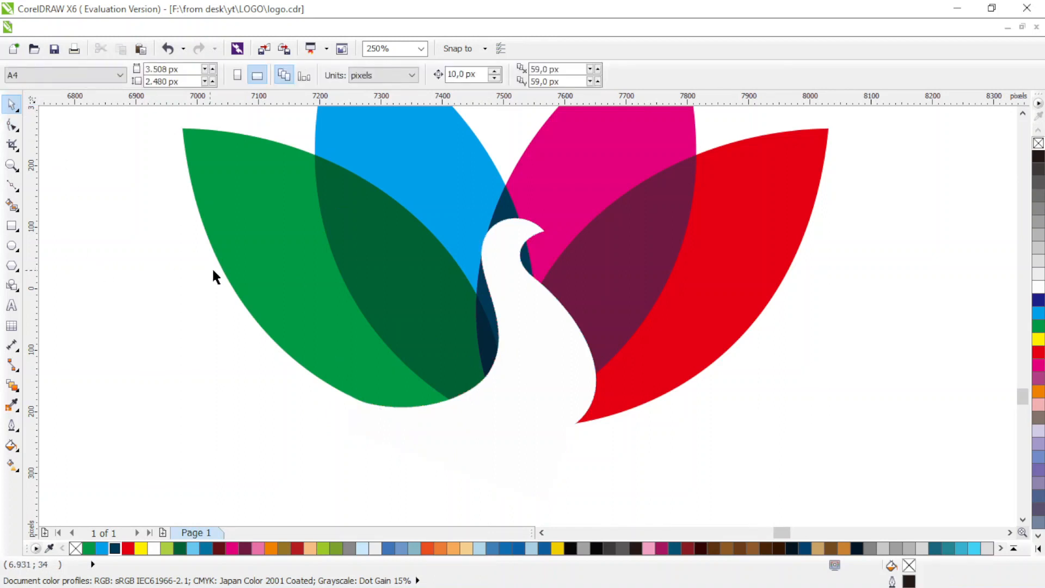
Draw a circle about 12 px wide as the bird's eye and trim it out of the white silhouette
left_click(12, 246)
scroll(515, 231, "up", 2)
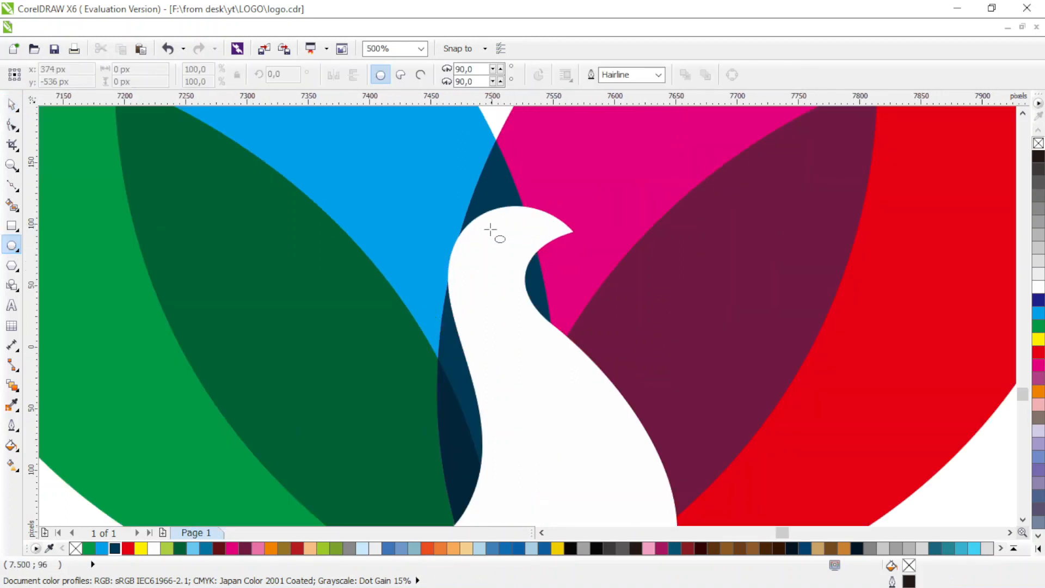
left_click_drag(490, 227, 504, 241)
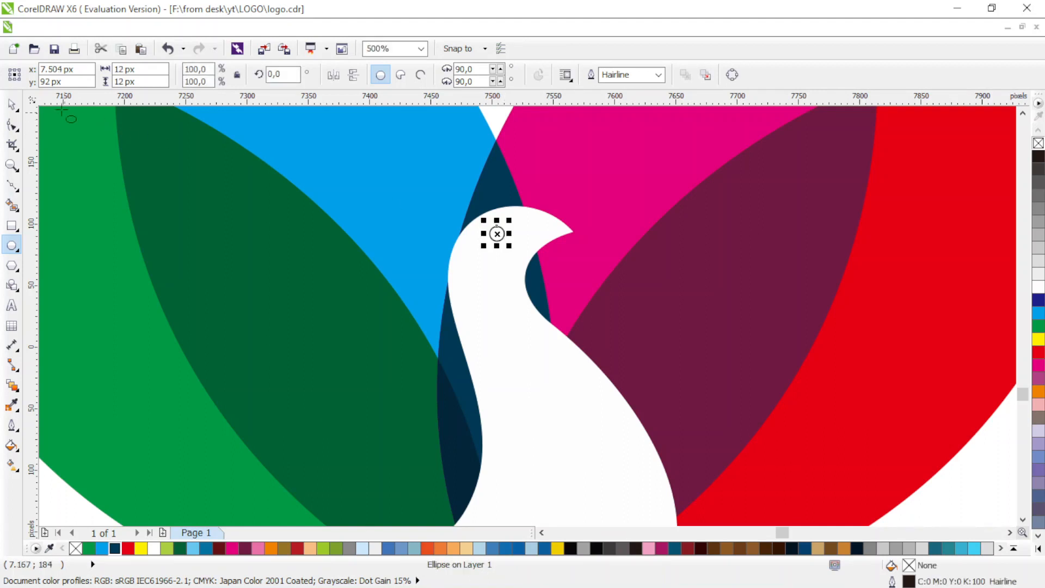
key("space")
left_click(507, 329, "shift")
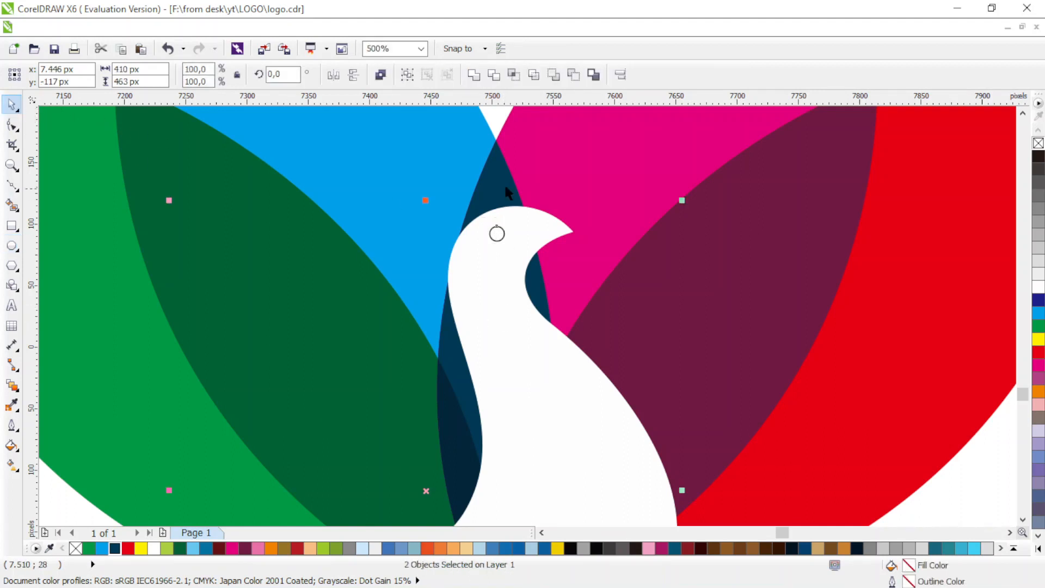
left_click(492, 75)
key("Escape")
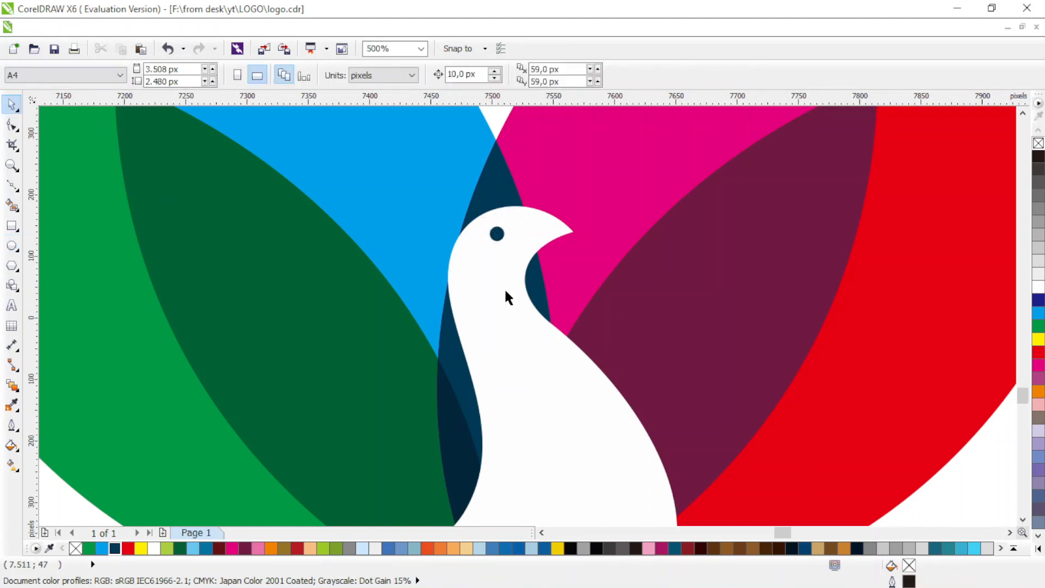
Draw a closed four-node Bezier outline behind the bird's head, from above the eye to the back of the neck
scroll(504, 288, "down", 2)
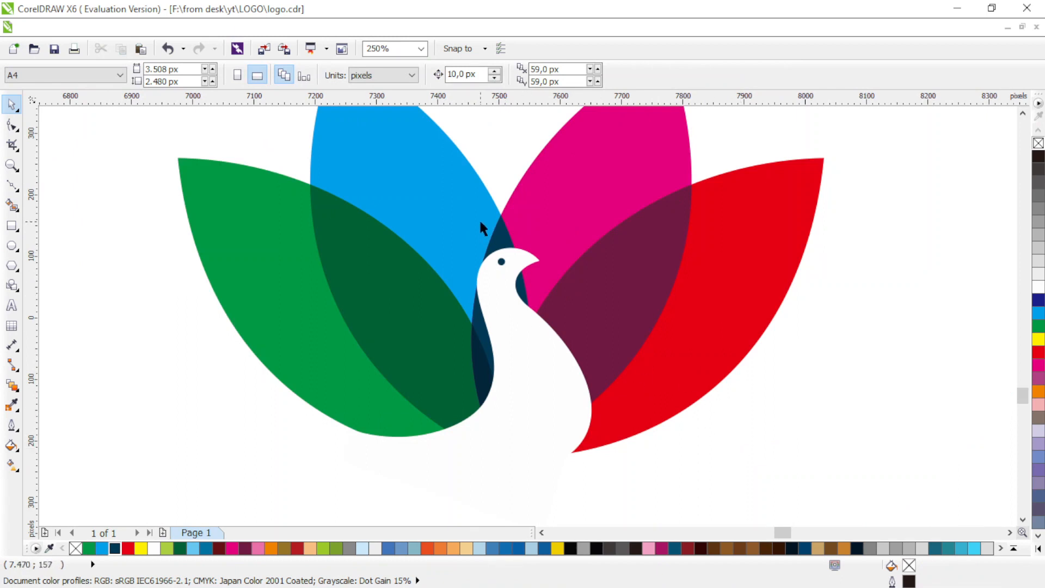
scroll(487, 241, "up", 2)
left_click(13, 188)
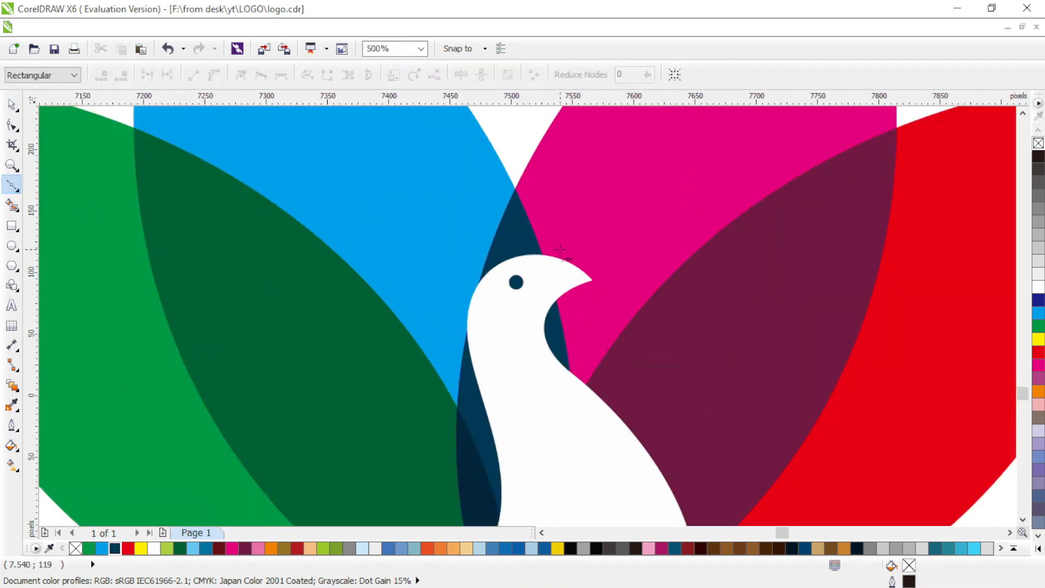
left_click(521, 247)
left_click(461, 256)
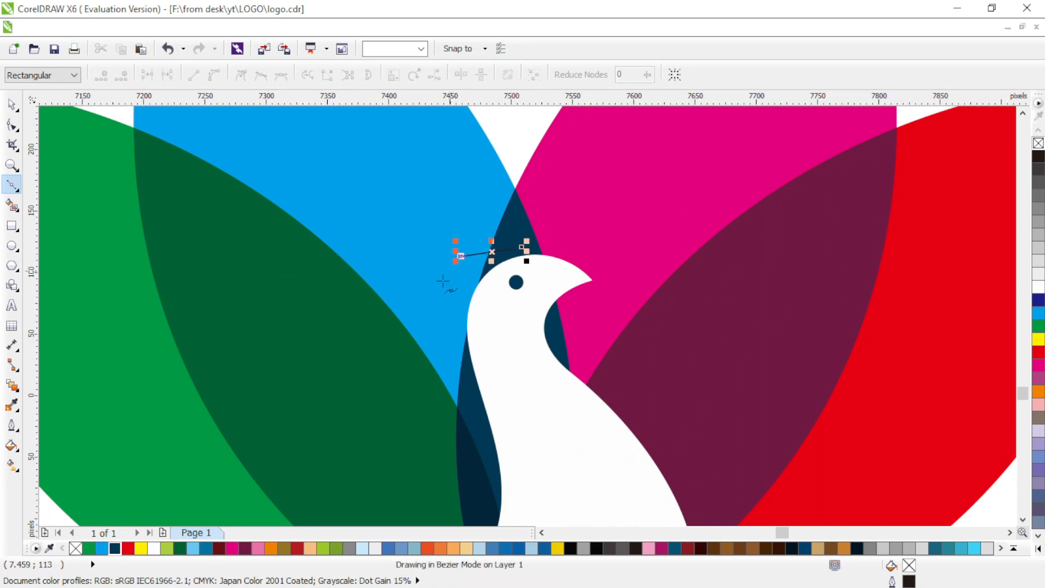
left_click(433, 288)
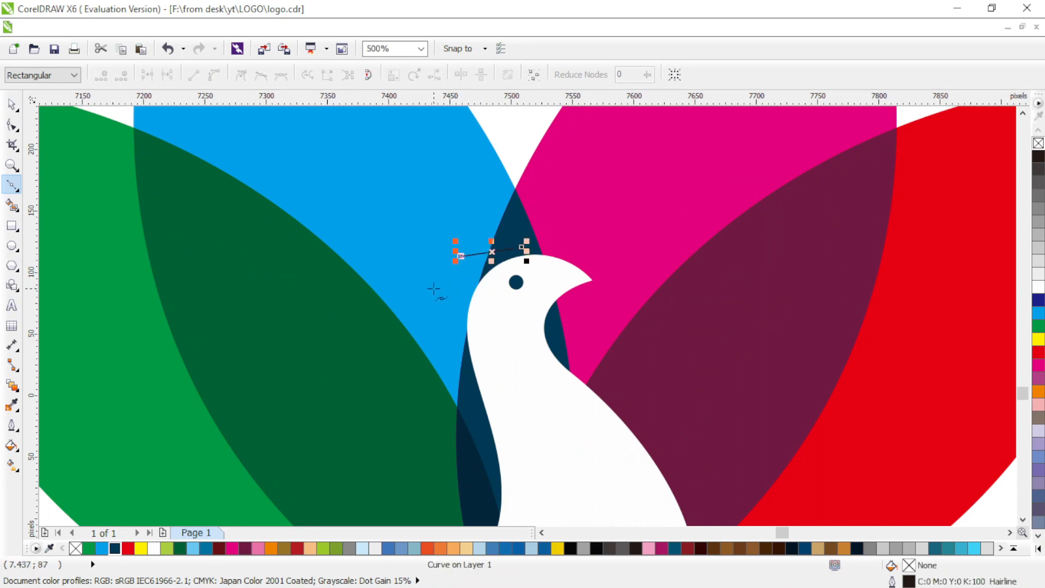
left_click(456, 323)
left_click(522, 247)
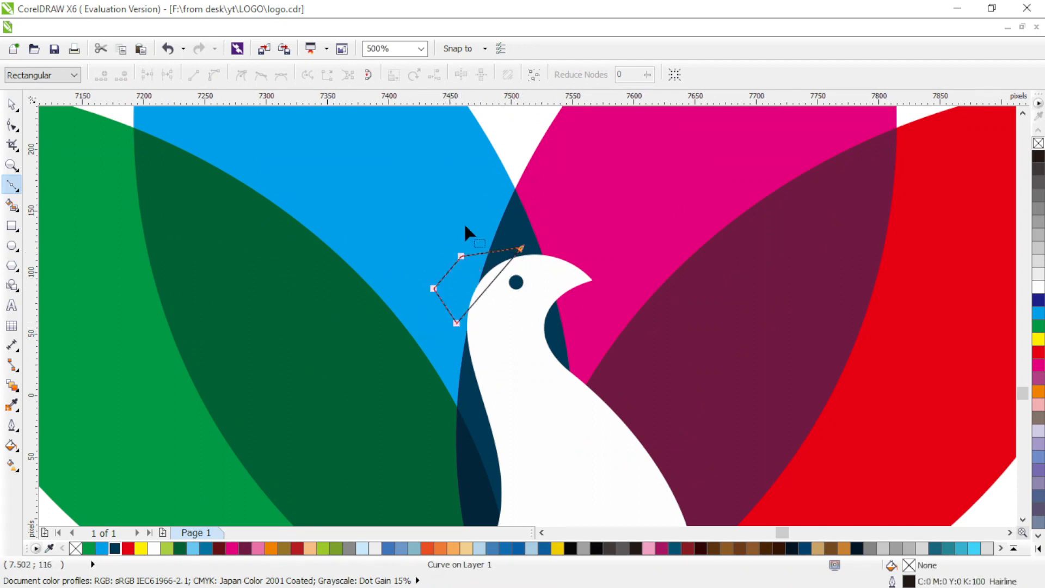
Reshape the outline behind the bird's head into a curved three-lobed crest by bending its segments and adjusting the node handles
key("F10")
left_click_drag(489, 290, 488, 257)
left_click_drag(487, 250, 456, 350)
left_click(447, 282)
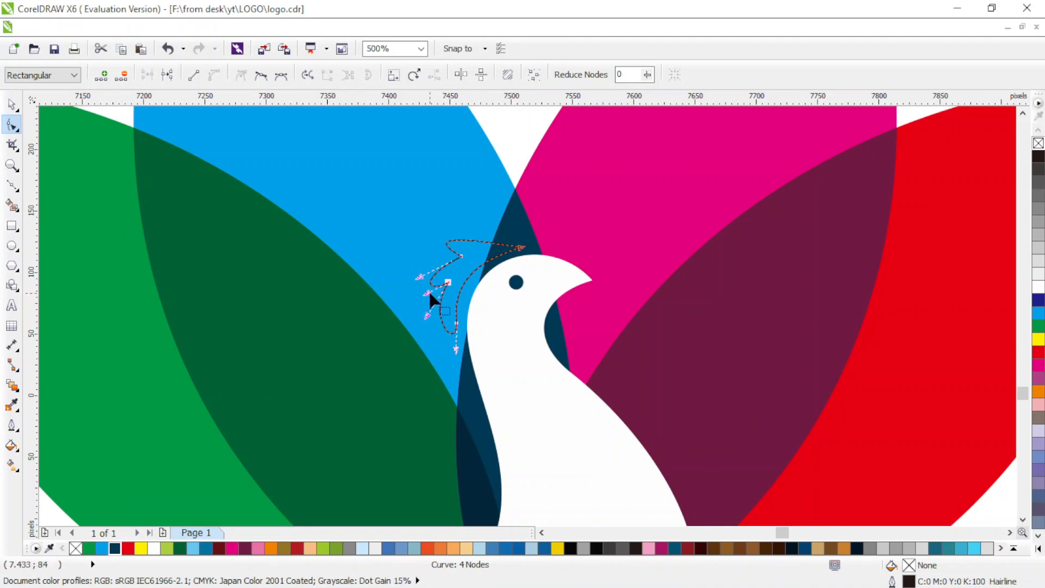
left_click(462, 257)
left_click_drag(420, 277, 419, 271)
left_click(421, 297)
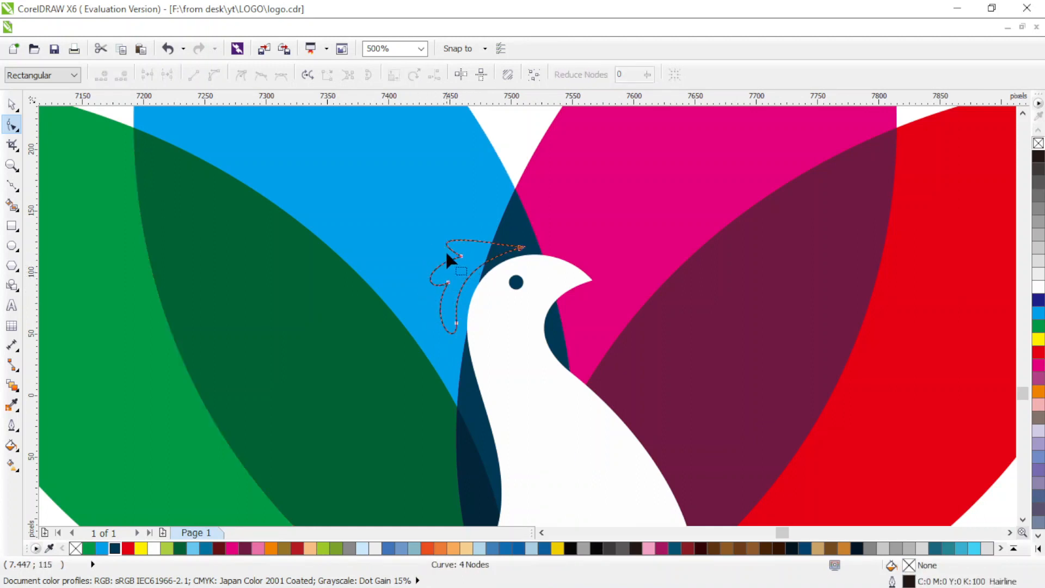
left_click(462, 256)
left_click_drag(426, 293, 425, 300)
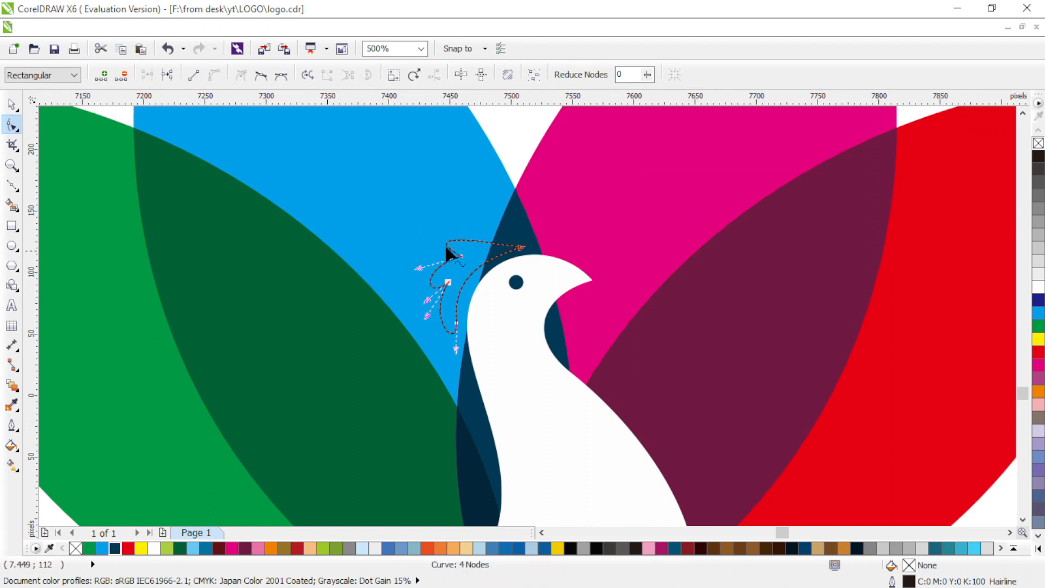
left_click(462, 255)
left_click_drag(426, 237, 462, 224)
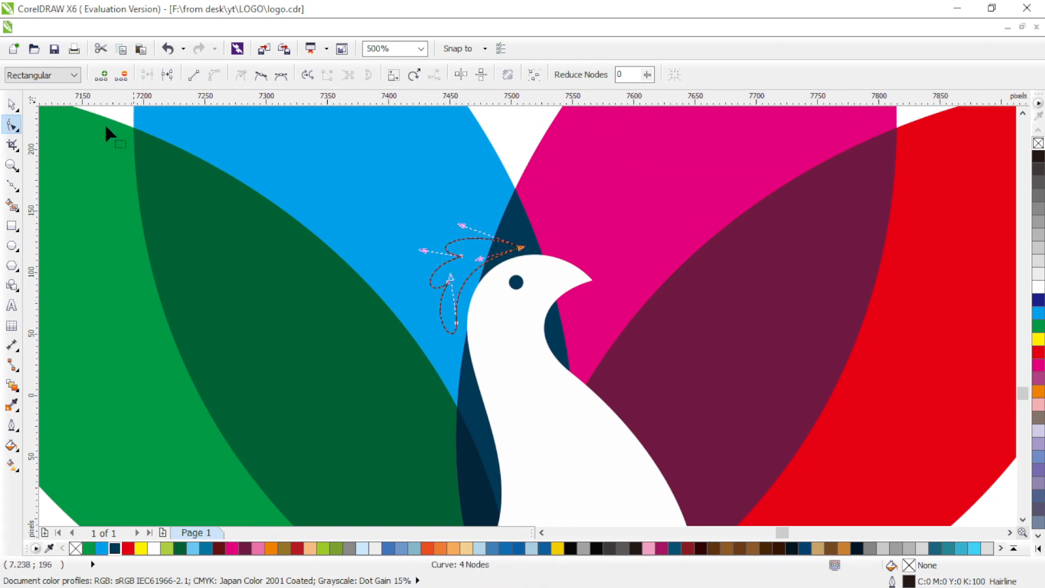
Fill the crest behind the bird's head with white and remove its outline
left_click(11, 105)
left_click(1039, 287)
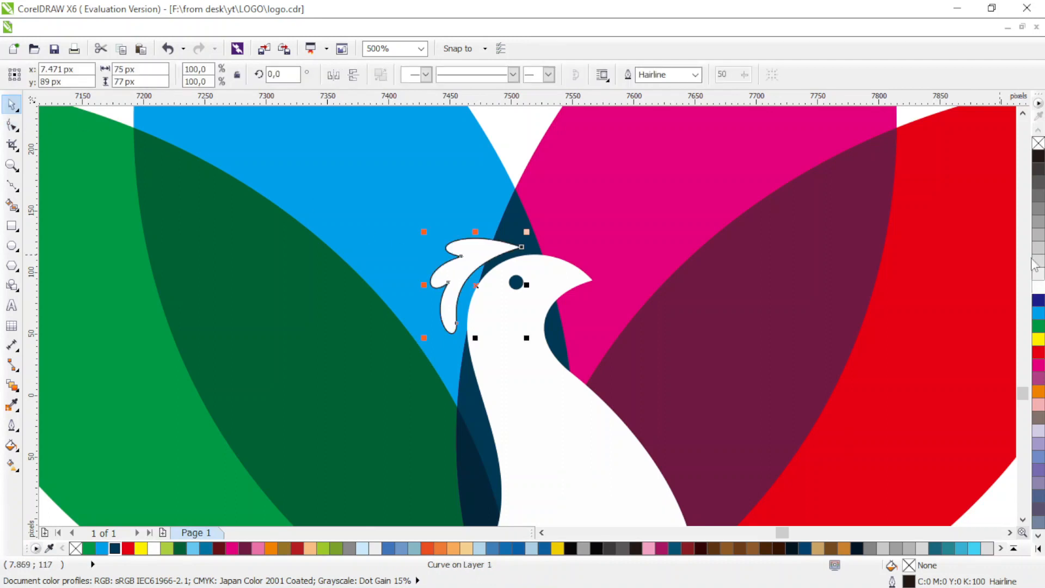
right_click(1039, 143)
scroll(593, 294, "down", 2)
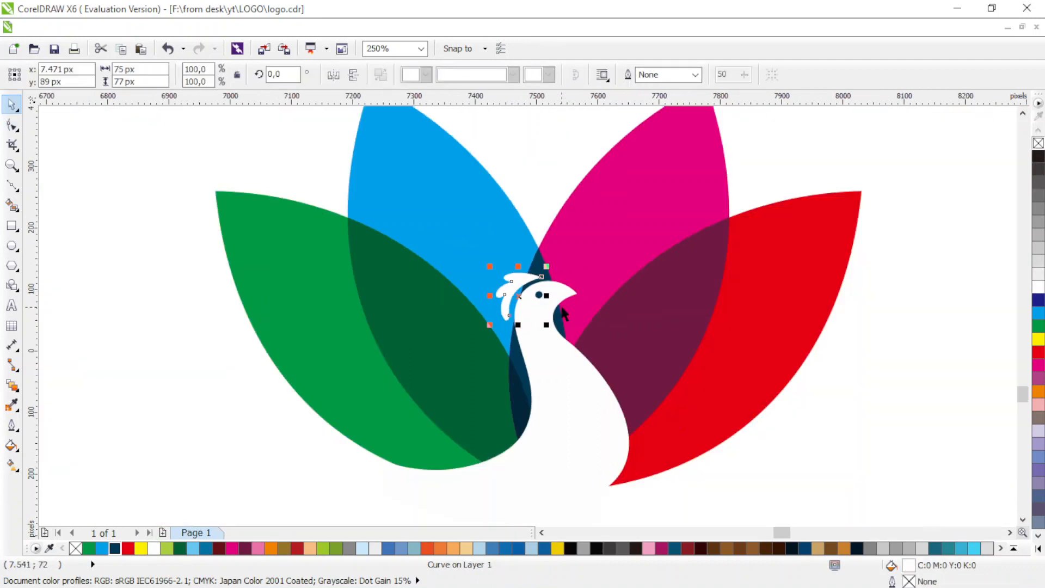
left_click(879, 406)
Apply a linear gradient at about 135° to the green petal, from green at its base to yellow-green beyond its tip
scroll(537, 309, "down", 1)
key("z")
left_click_drag(346, 146, 759, 436)
left_click(12, 105)
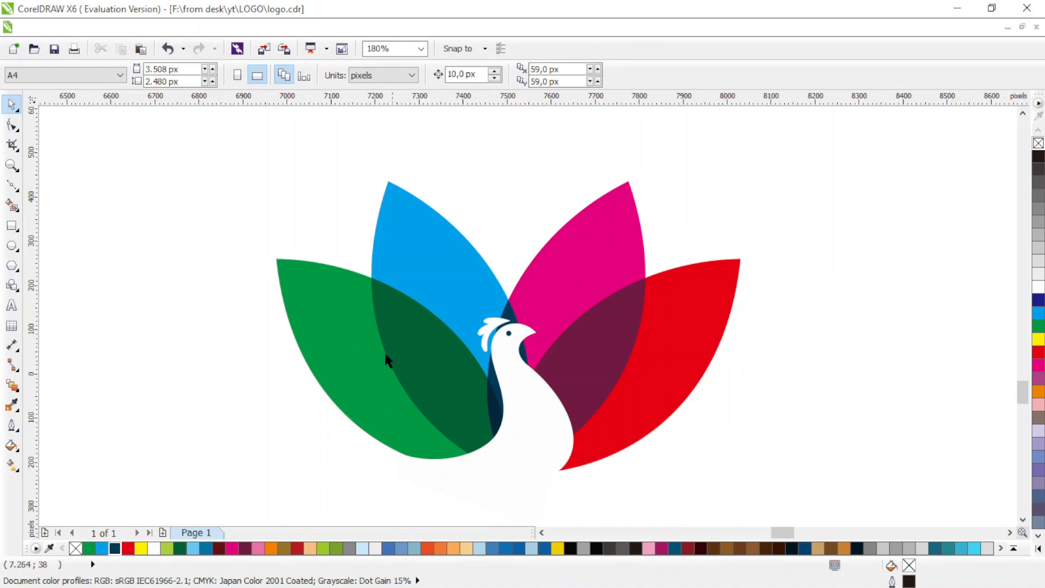
left_click(322, 346)
left_click(12, 464)
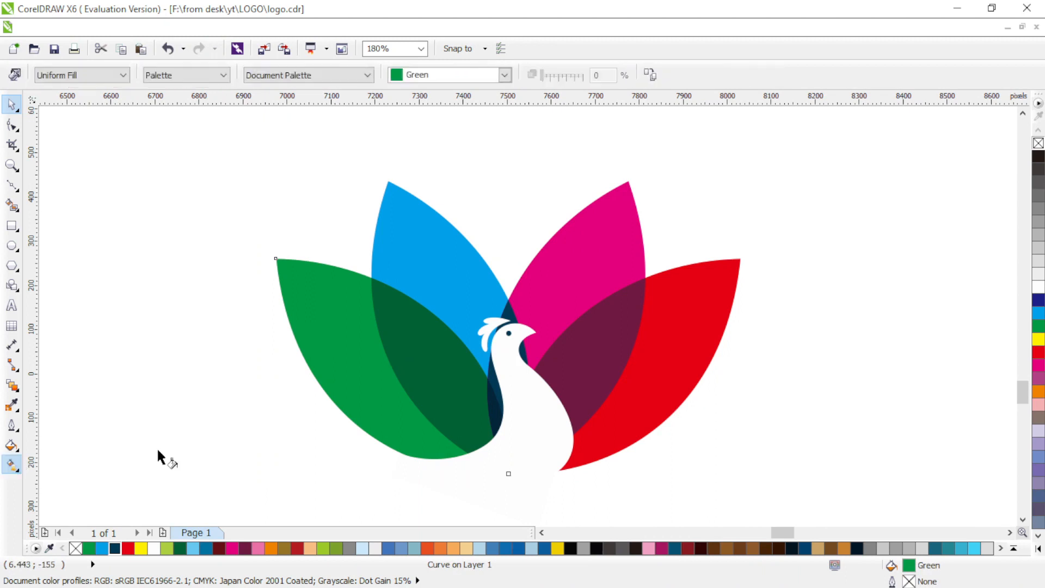
left_click_drag(409, 432, 229, 253)
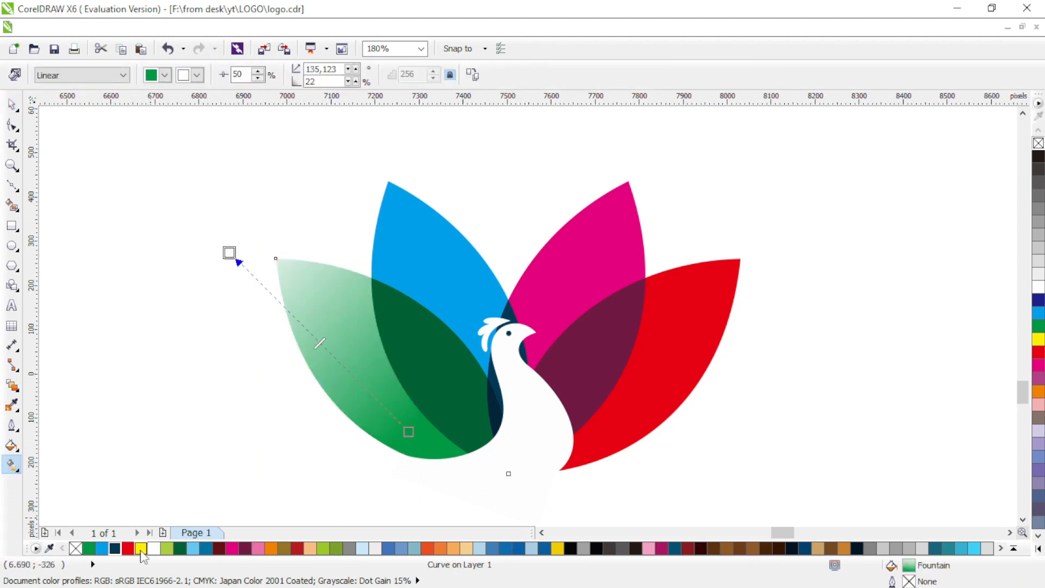
left_click(167, 548)
Apply a linear gradient at about 112° to the blue petal, from blue near the bird's head to light blue beyond its tip
left_click(463, 322)
left_click_drag(461, 344, 385, 148)
left_click(193, 548)
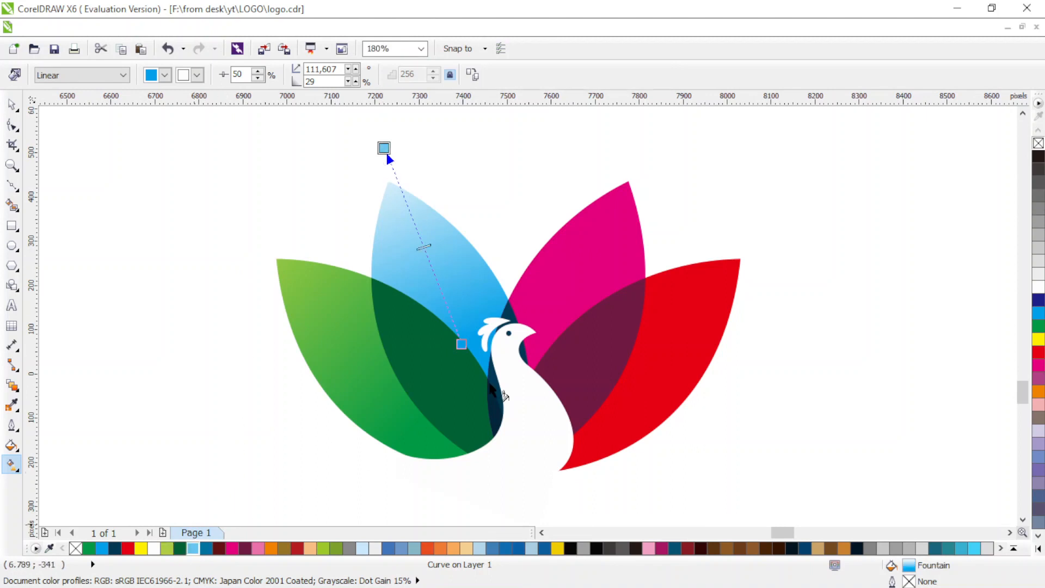
Apply a linear gradient at about 66° to the magenta petal, from magenta near the bird's beak to light pink beyond its tip
left_click(544, 329)
left_click_drag(545, 339, 632, 146)
left_click(258, 547)
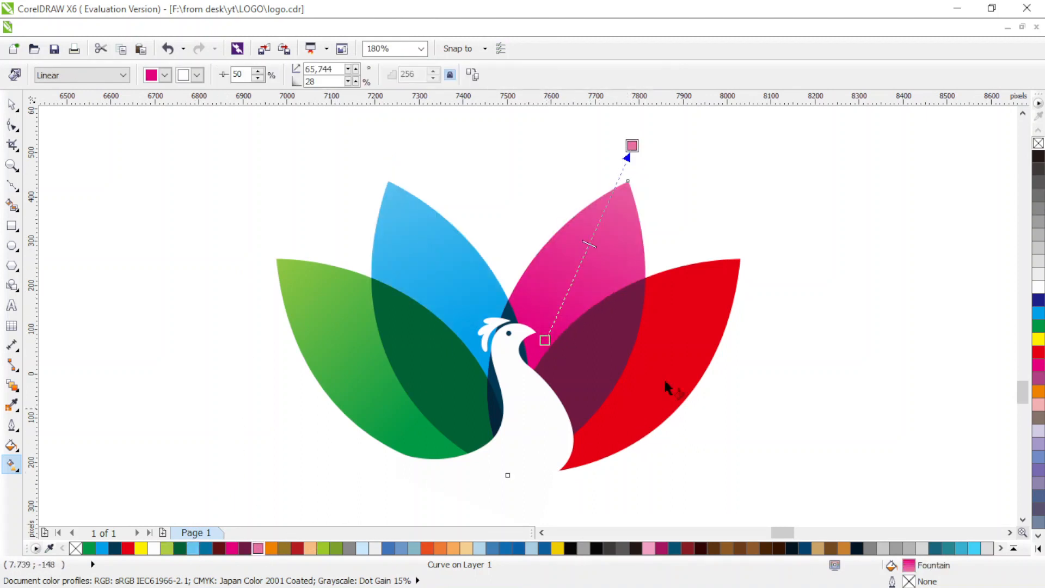
Apply a linear gradient at about 42° to the red petal, from red at its base to yellow beyond its tip
left_click(598, 413)
left_click_drag(604, 402, 804, 223)
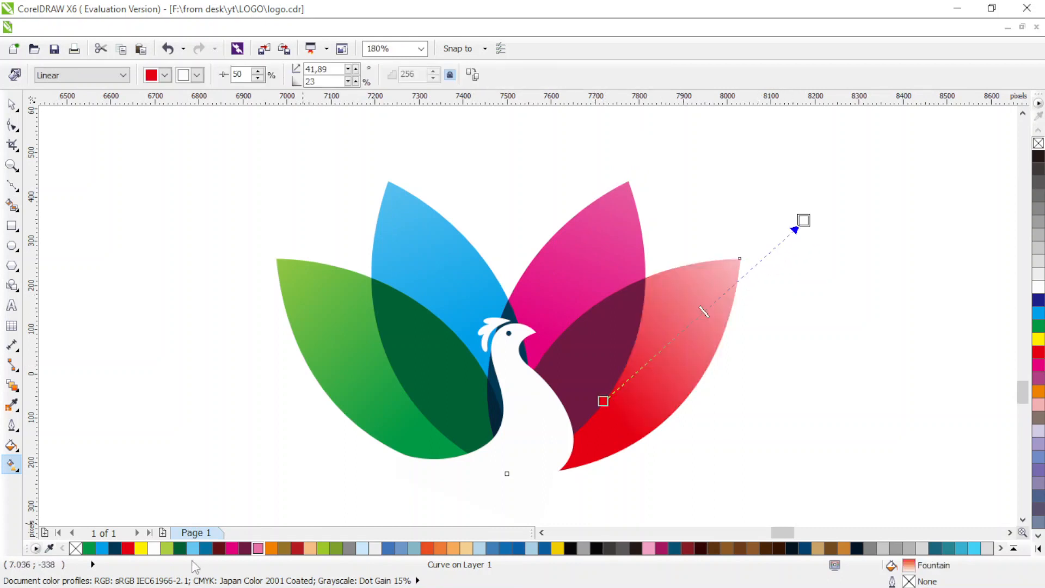
left_click(140, 548)
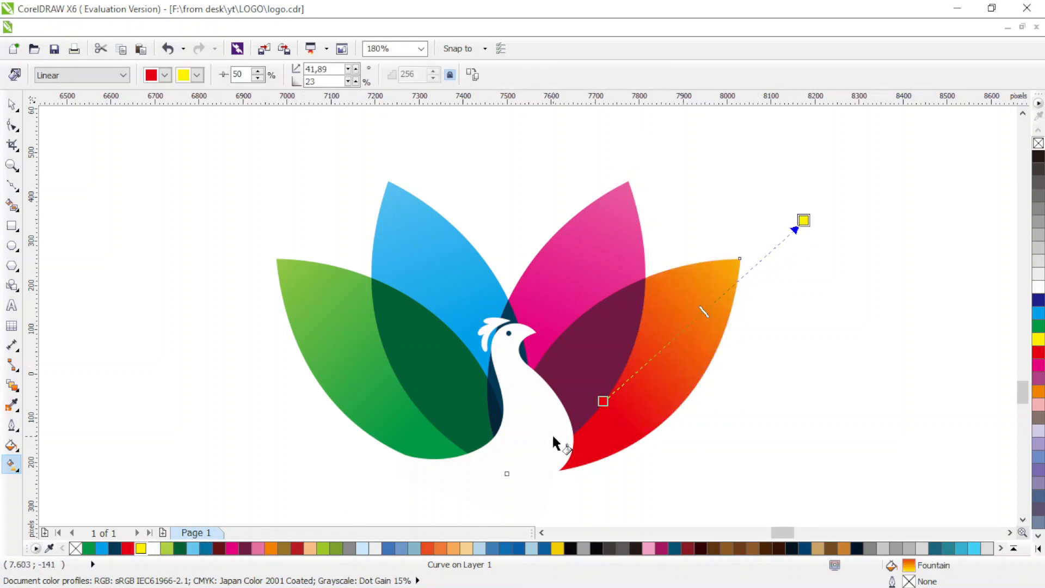
Apply a linear gradient to the green and blue petals' overlap, from dark green in its upper part down to blue at its base
left_click(438, 368)
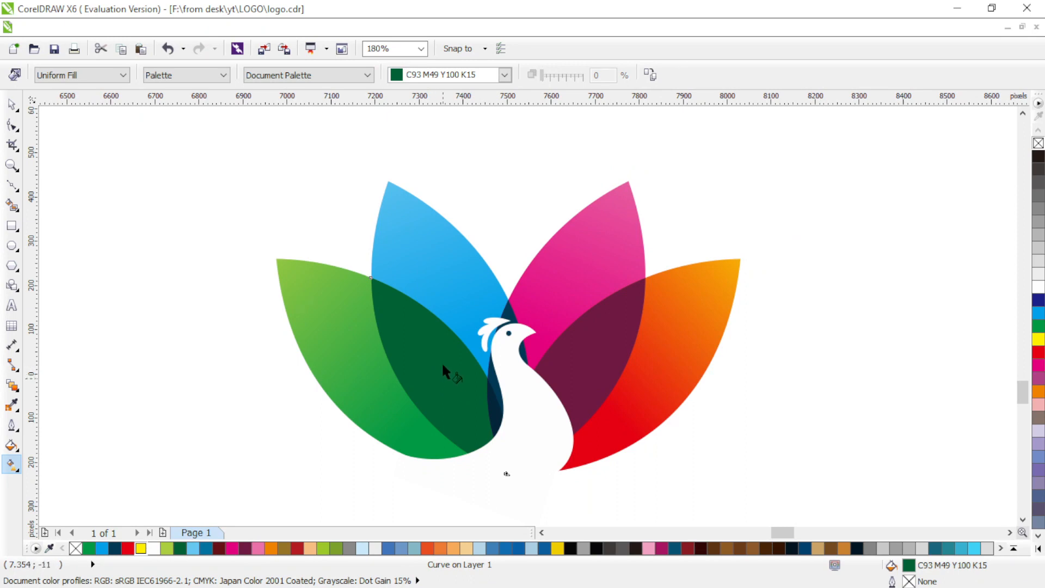
left_click_drag(440, 373, 374, 264)
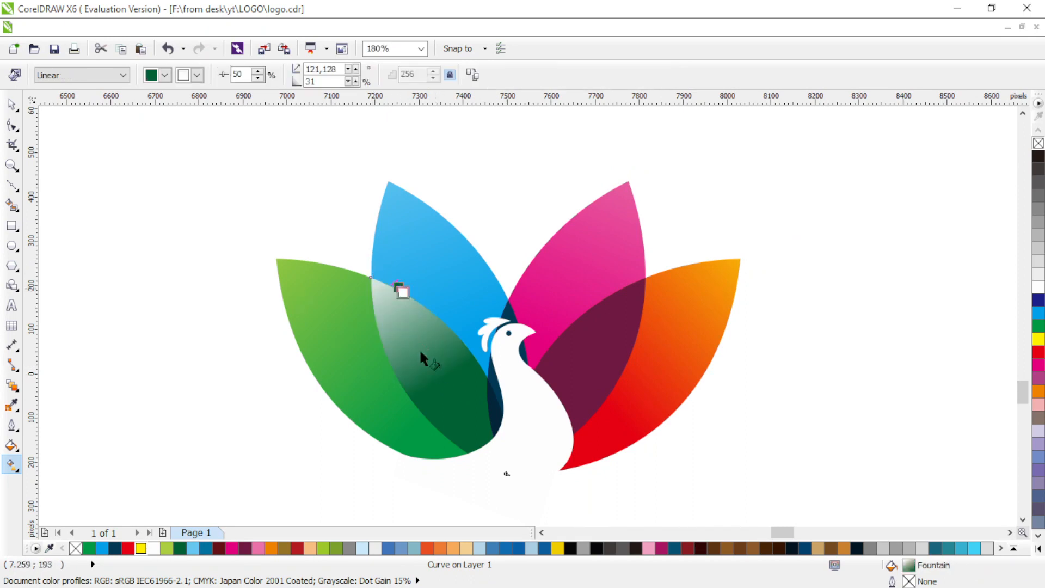
left_click_drag(423, 357, 466, 453)
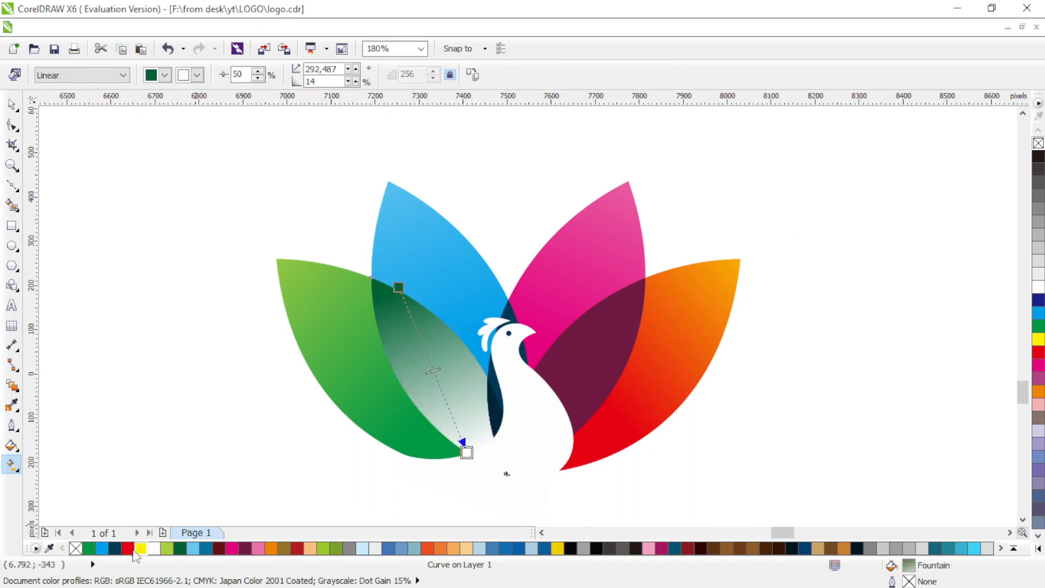
left_click(102, 548)
left_click_drag(448, 338, 482, 459)
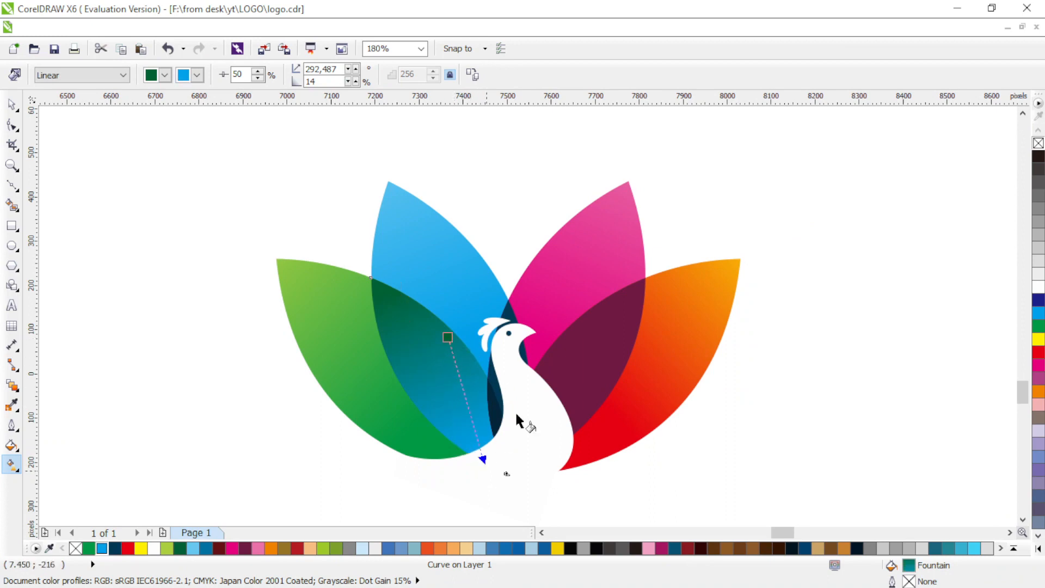
Apply a linear gradient at about 254° to the magenta and red petals' overlap, from dark maroon at its top to red at its base
left_click(627, 340)
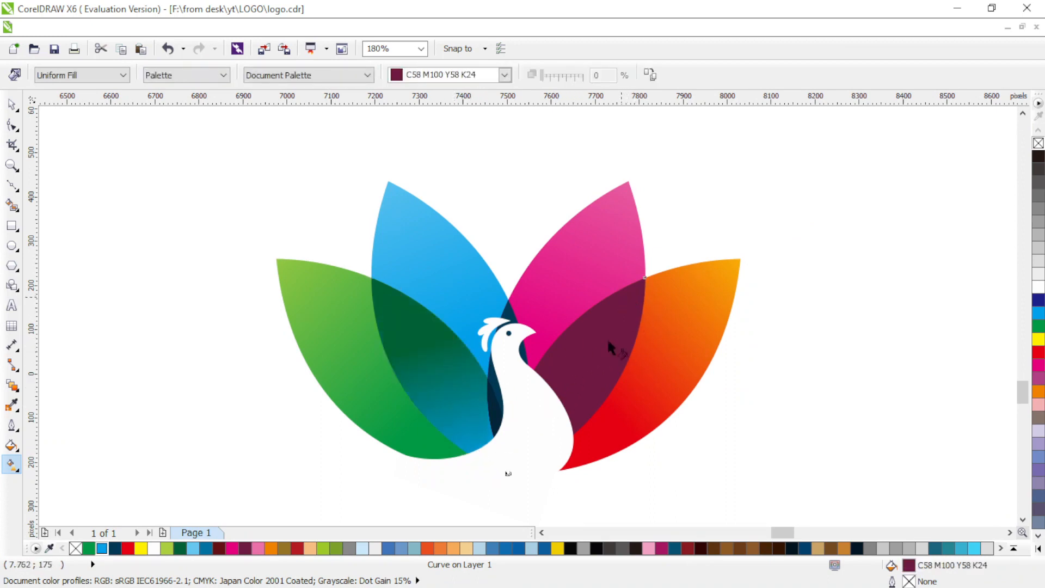
left_click_drag(621, 296, 580, 436)
left_click(128, 548)
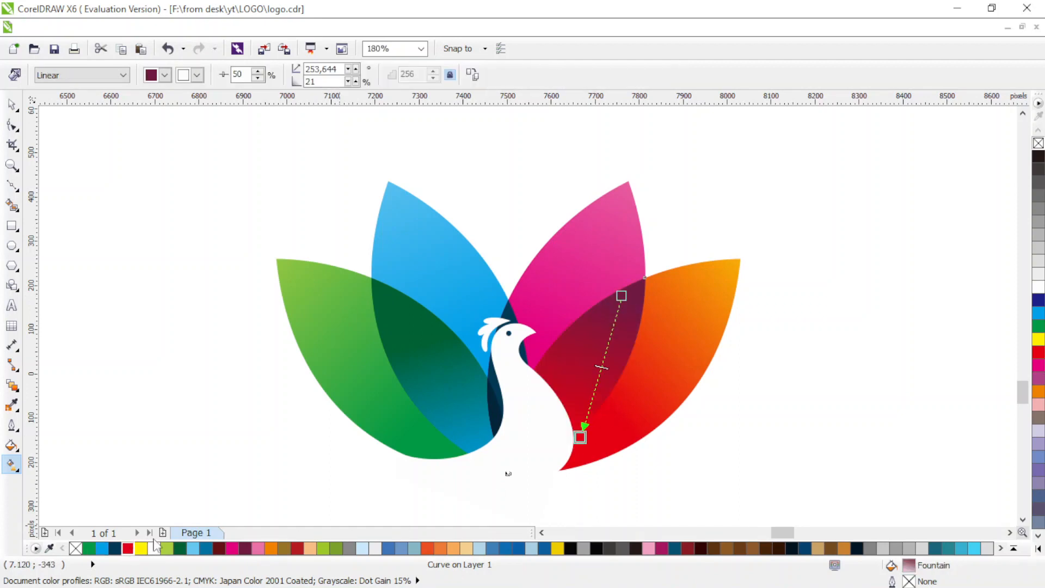
left_click(11, 104)
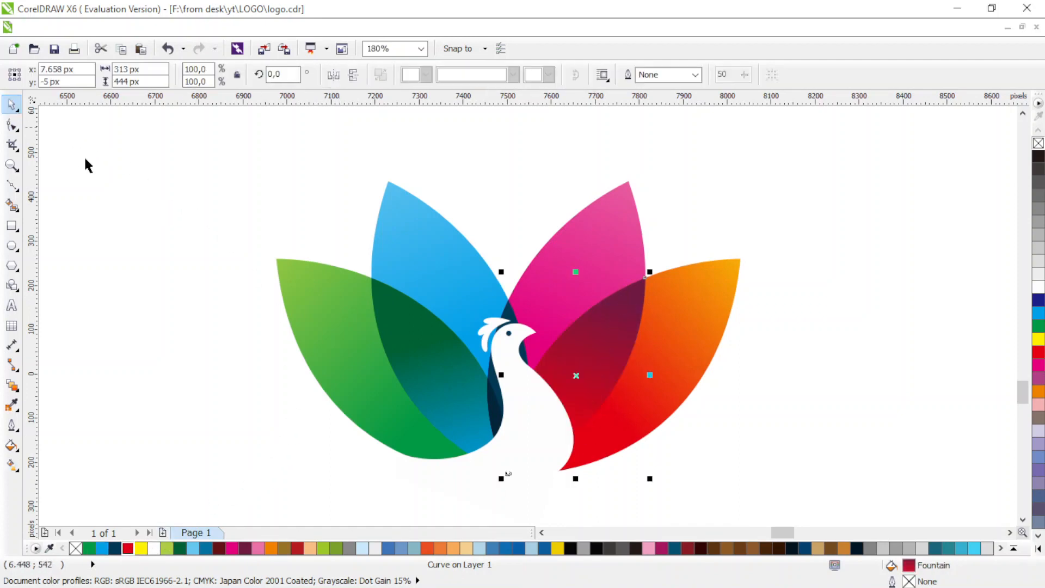
left_click(734, 209)
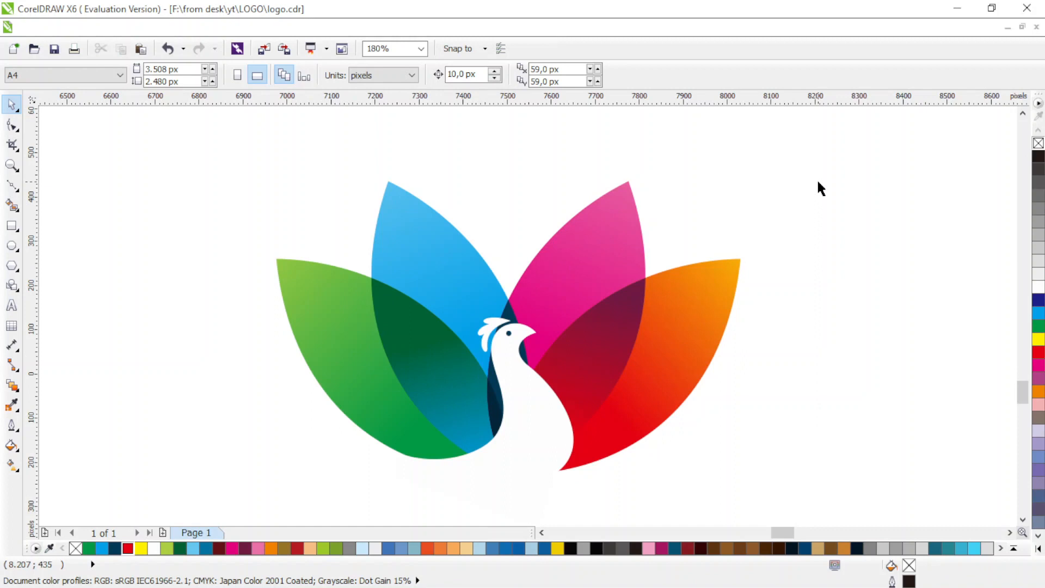